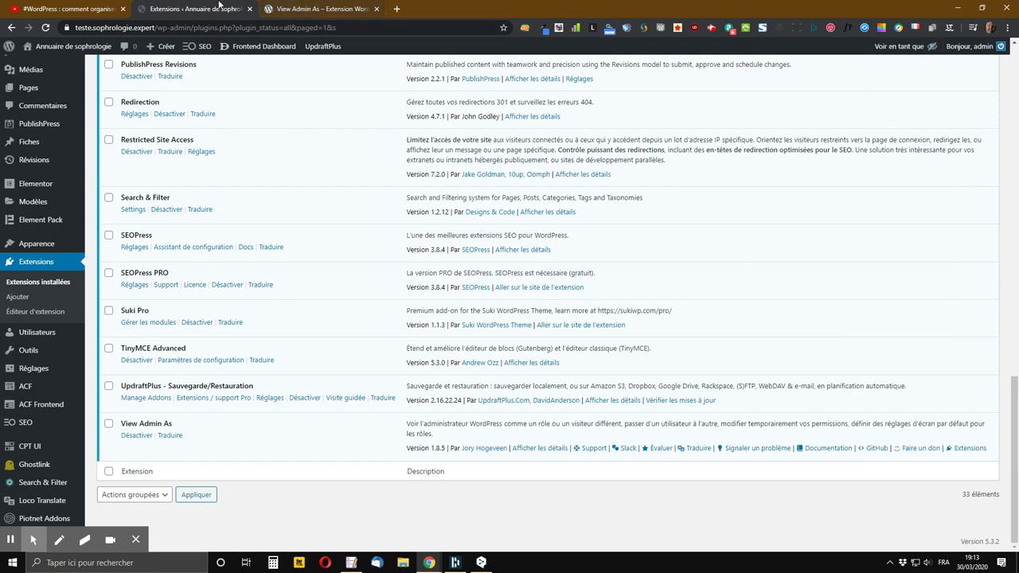
# Open the site's public home page in a new browser tab and bring it into view.
pyautogui.moveTo(72, 46)
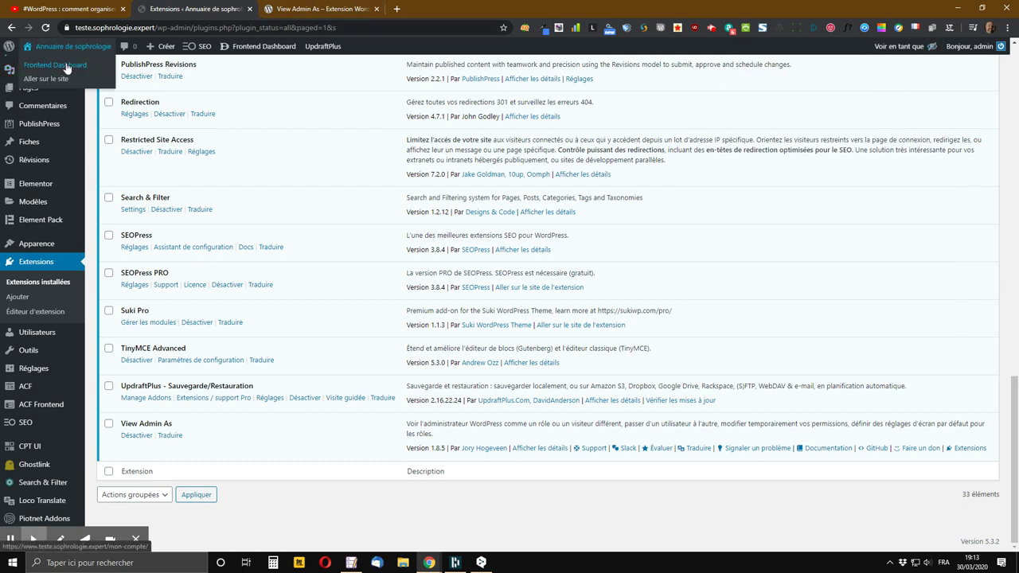
pyautogui.middleClick(45, 81)
pyautogui.click(326, 6)
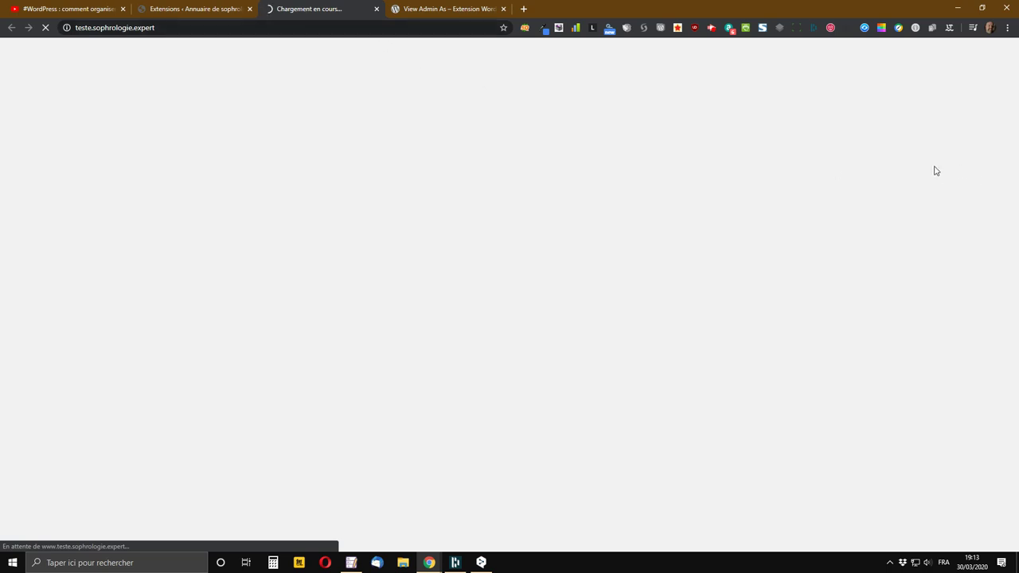
pyautogui.click(182, 9)
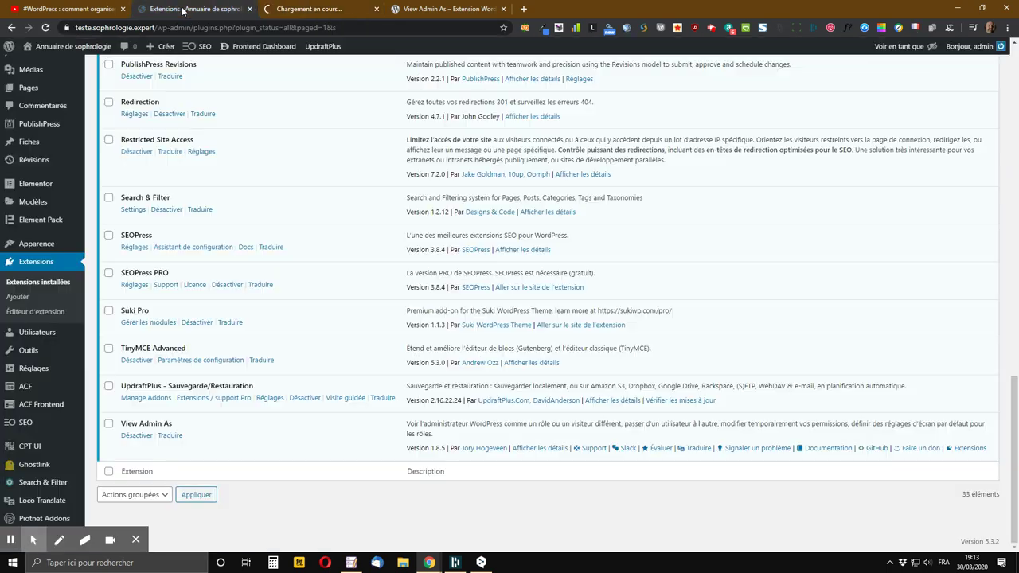
pyautogui.click(330, 6)
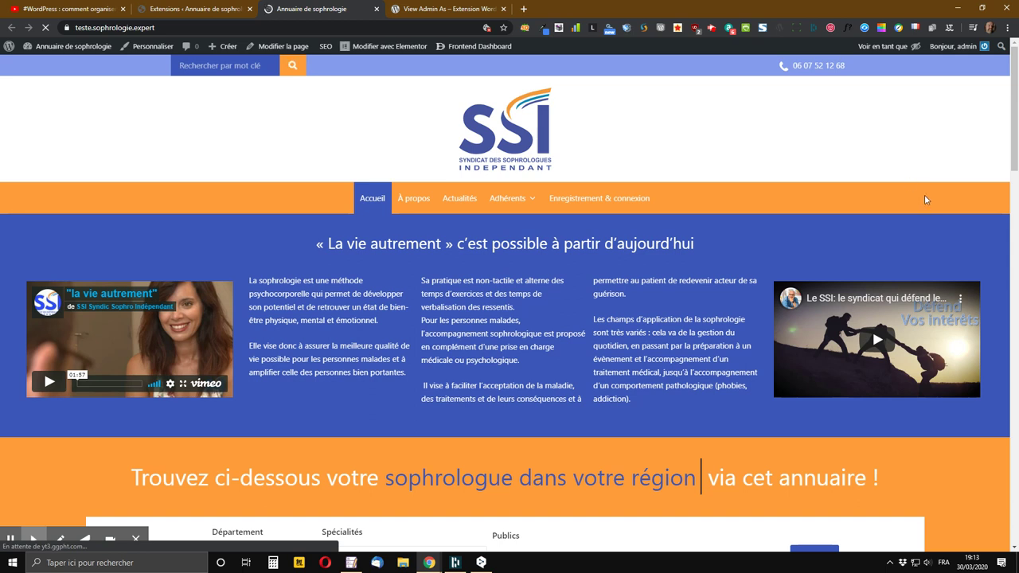
# Switch the site view to the Contributeur role and look through the whole home page.
pyautogui.moveTo(914, 46)
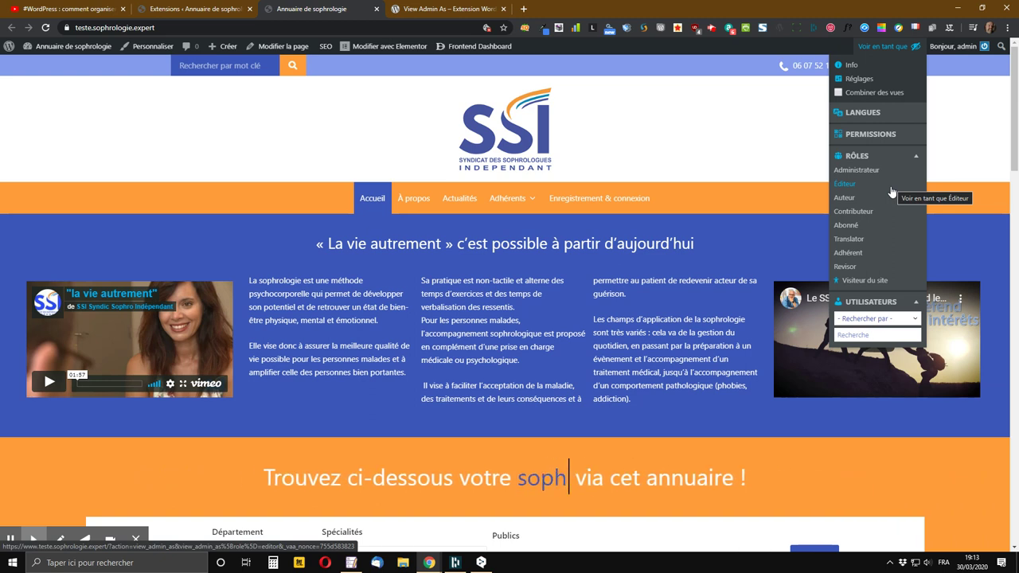
pyautogui.click(856, 211)
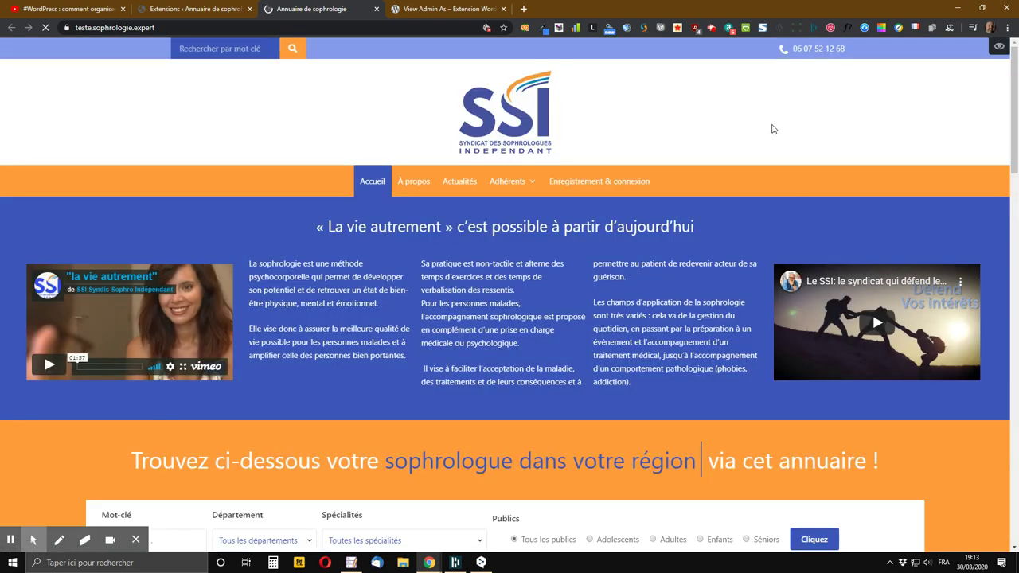
pyautogui.scroll(-10, 772, 128)
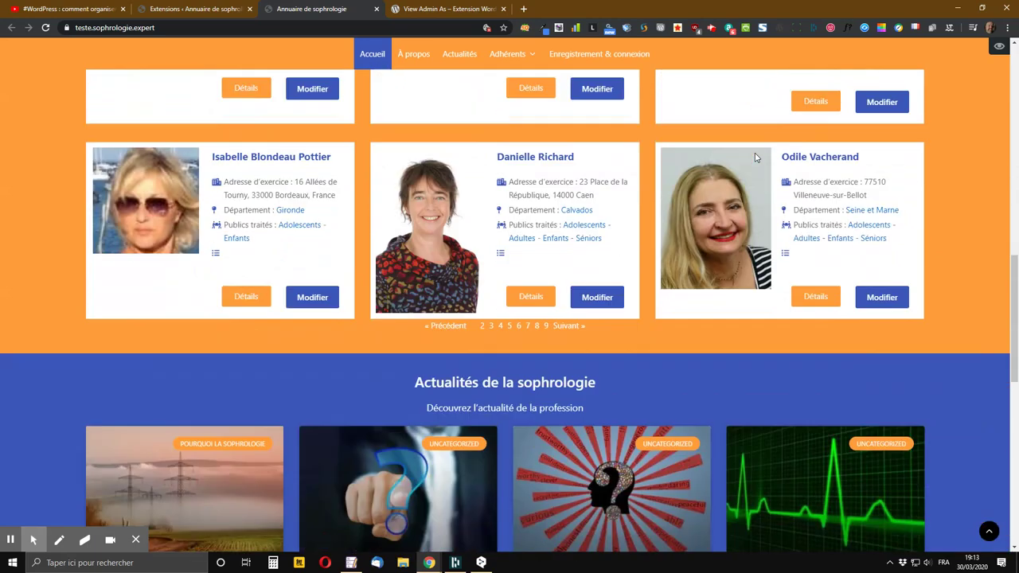
pyautogui.scroll(-6, 757, 153)
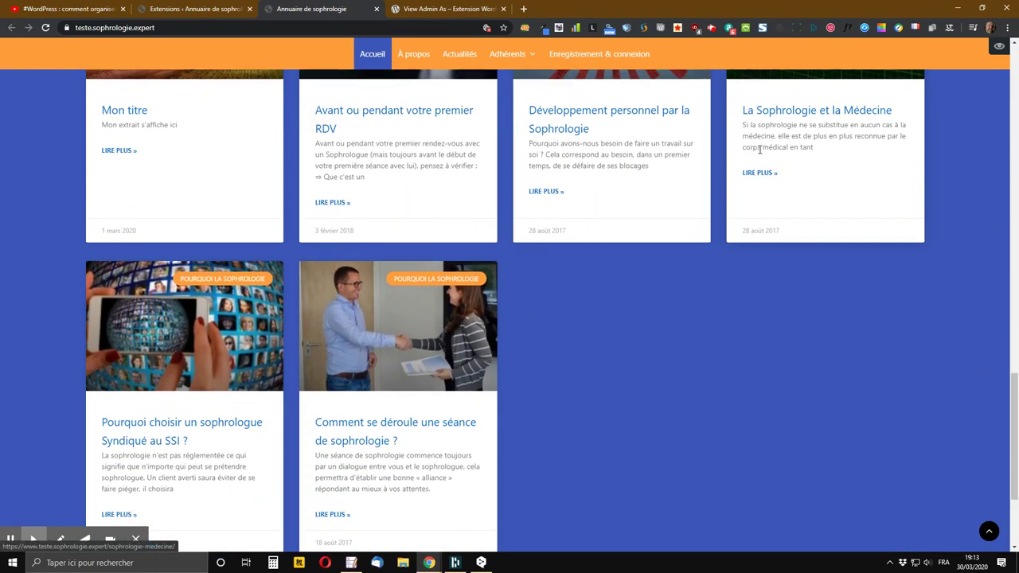
pyautogui.scroll(-2, 761, 152)
pyautogui.scroll(-1, 733, 126)
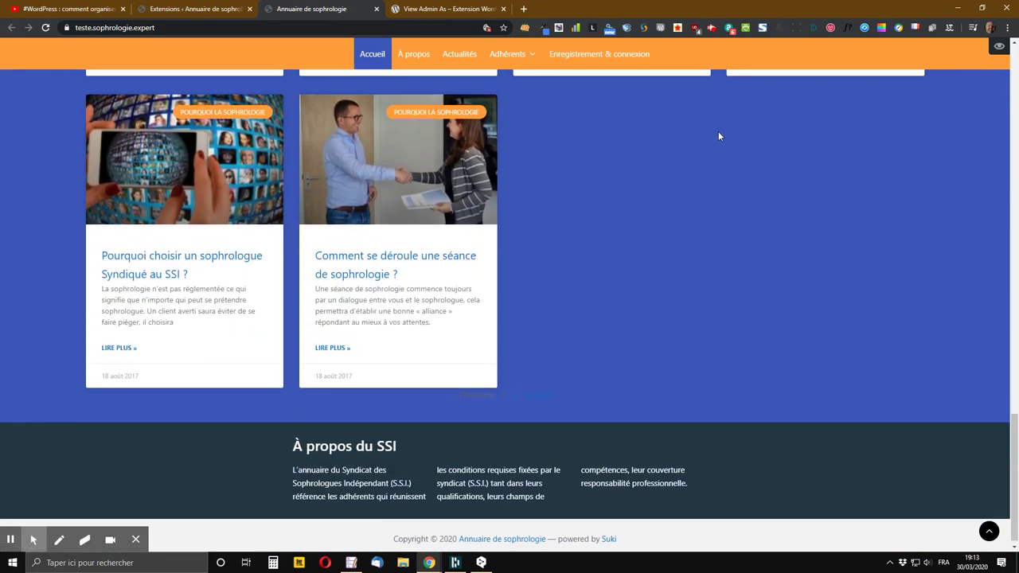
pyautogui.scroll(12, 689, 334)
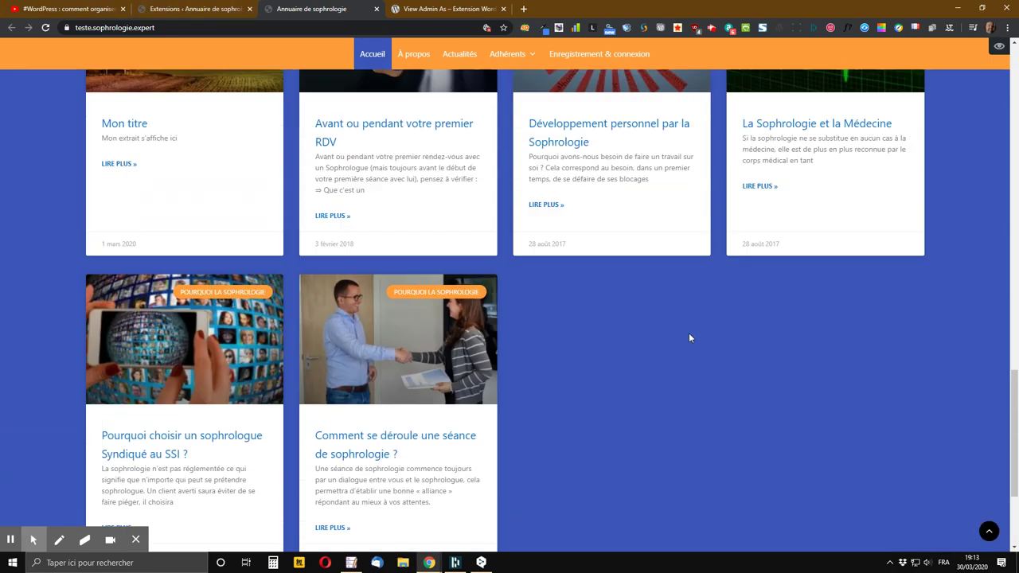
pyautogui.scroll(5, 664, 337)
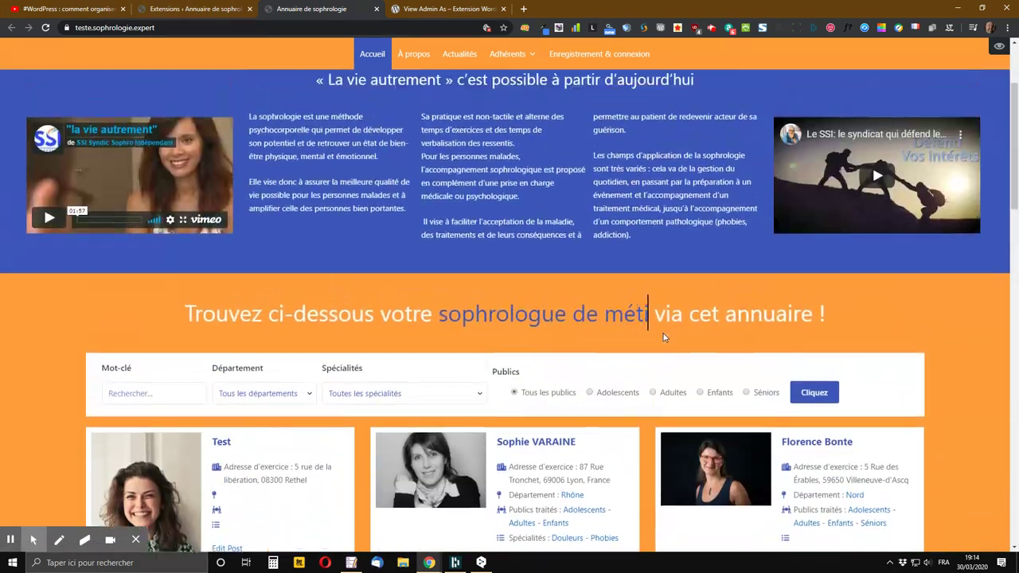
# Reload the installed extensions page to check its access under the Contributeur role.
pyautogui.click(200, 8)
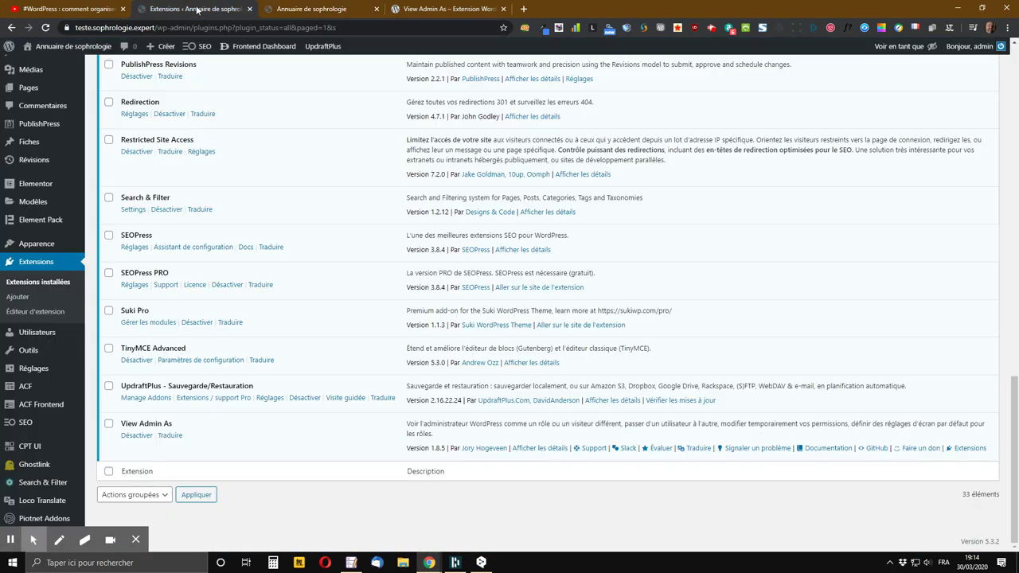
pyautogui.click(45, 28)
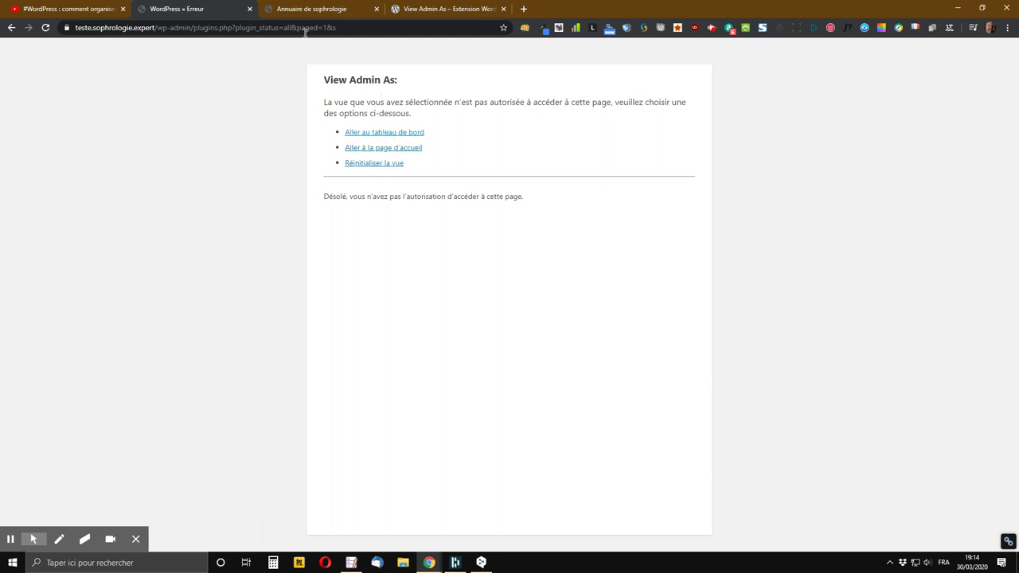
# Reset the site view to the default from the home page and reload the extensions page.
pyautogui.click(318, 10)
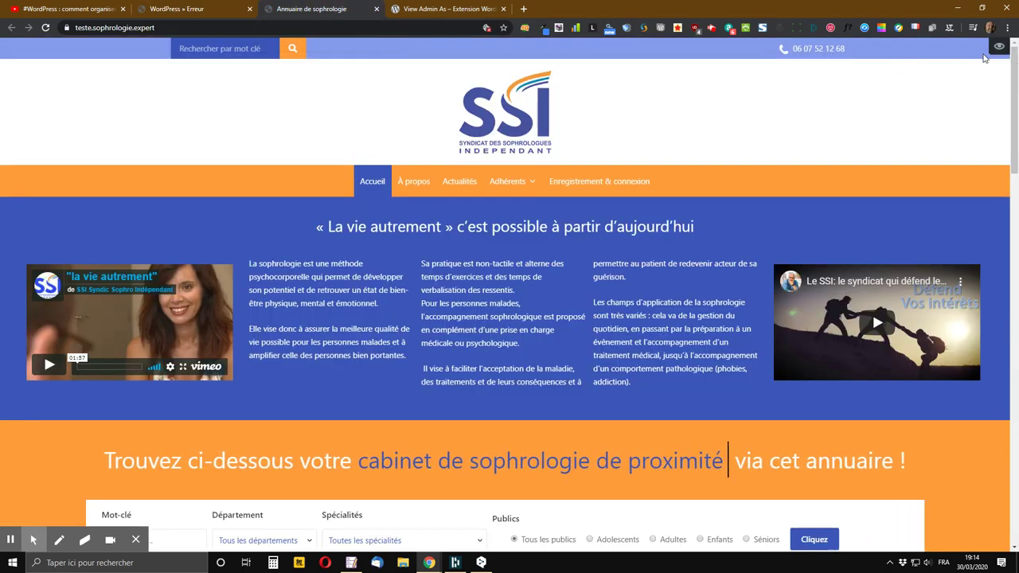
pyautogui.moveTo(999, 47)
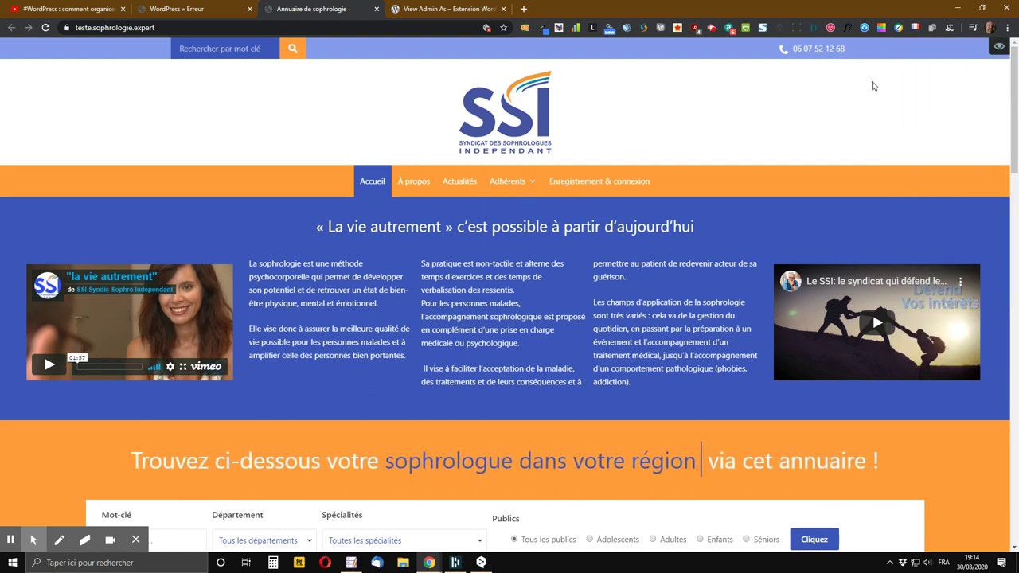
pyautogui.moveTo(966, 52)
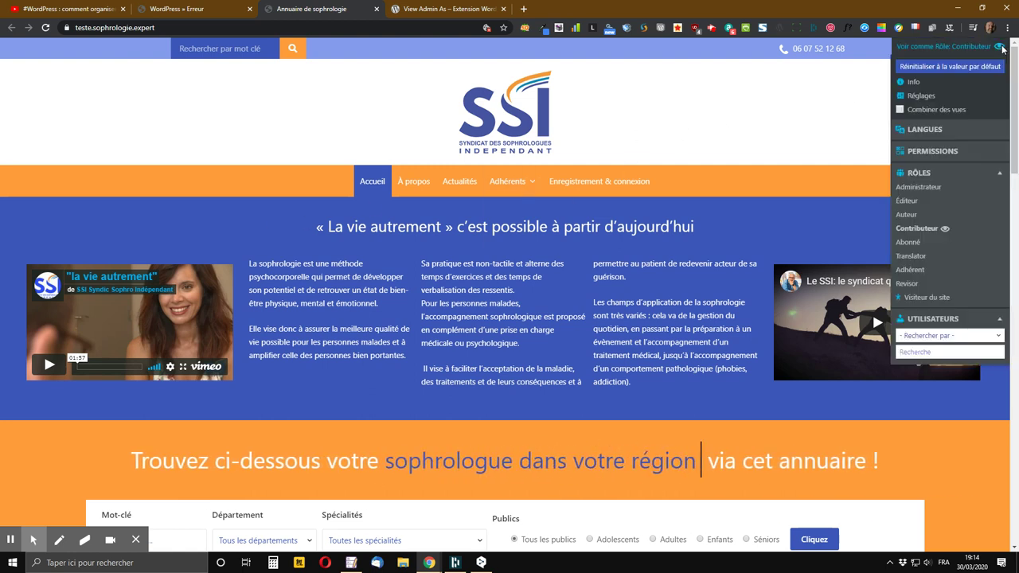
pyautogui.click(947, 74)
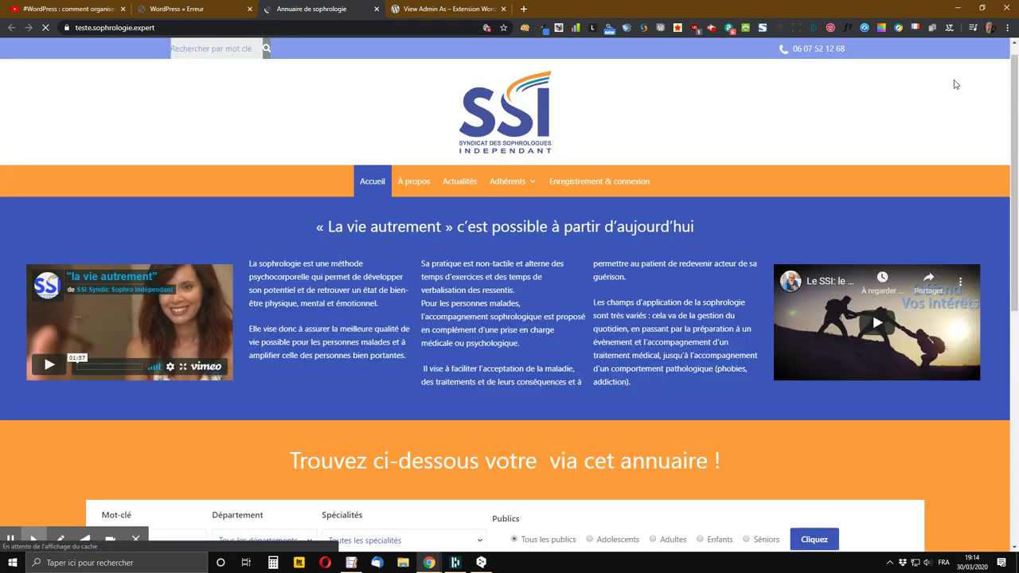
pyautogui.click(213, 6)
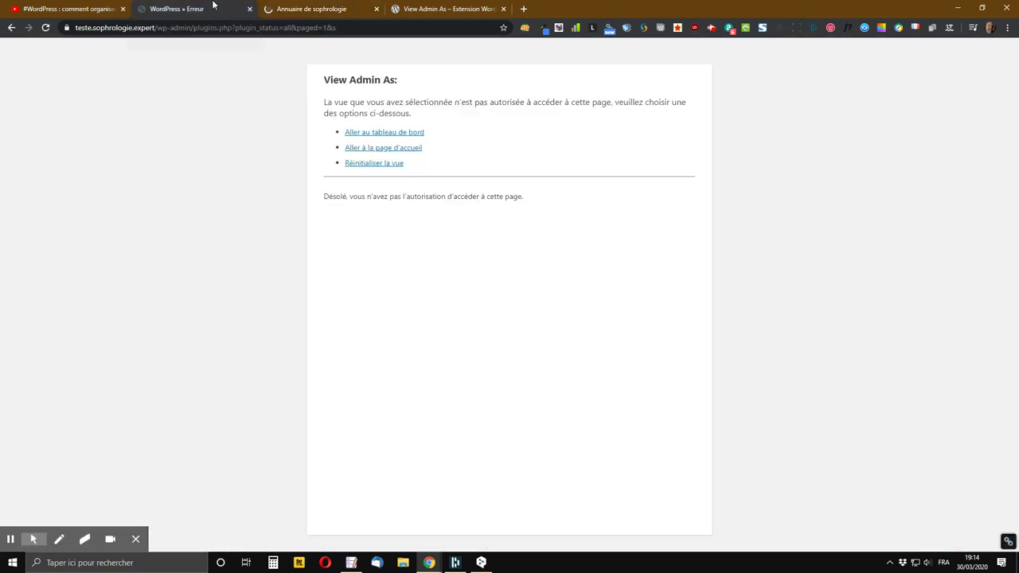
pyautogui.click(45, 28)
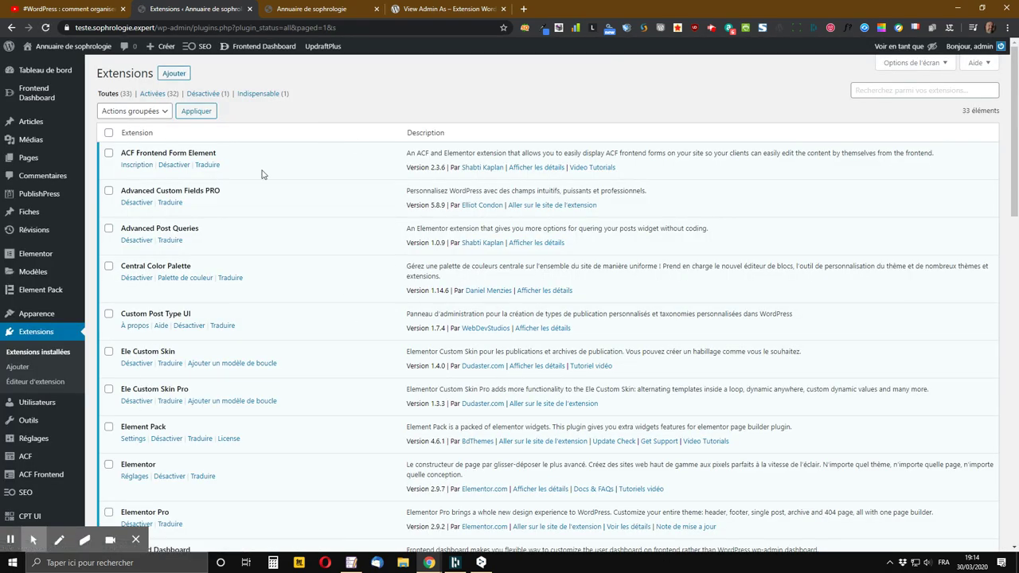
# Switch the home page view to the individual user Président and look at the directory listings.
pyautogui.click(322, 8)
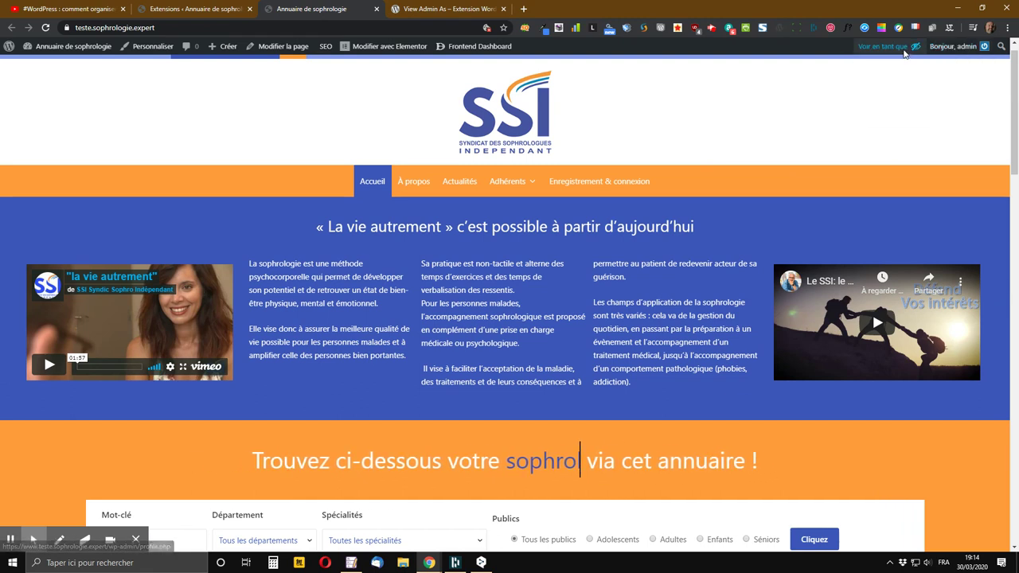
pyautogui.moveTo(898, 51)
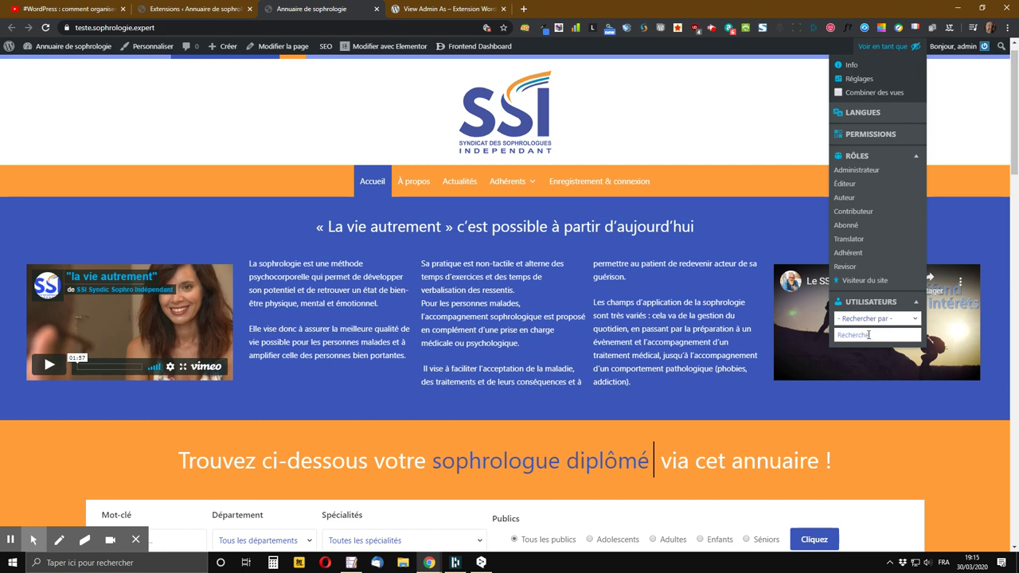
pyautogui.click(864, 333)
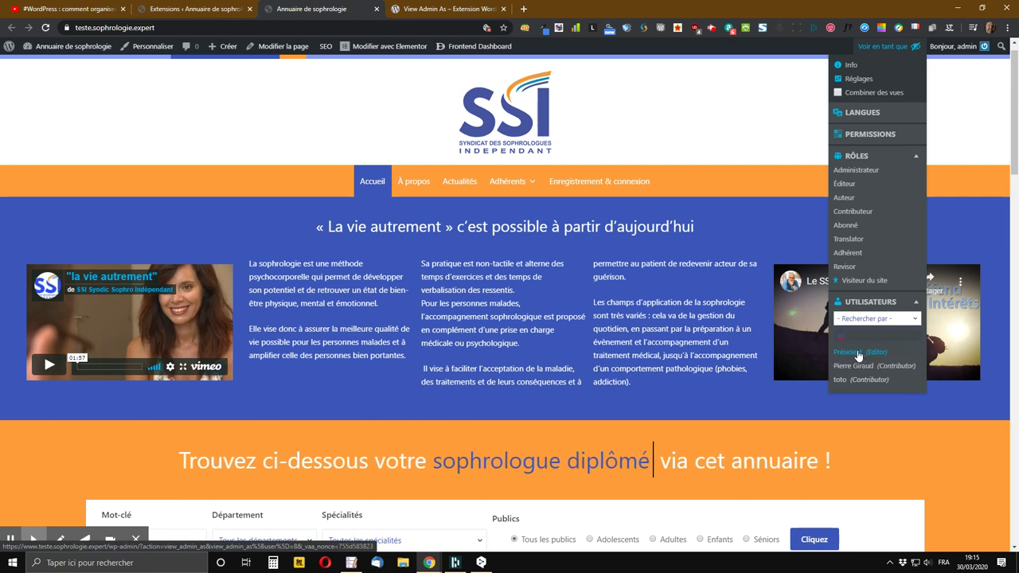
pyautogui.click(858, 353)
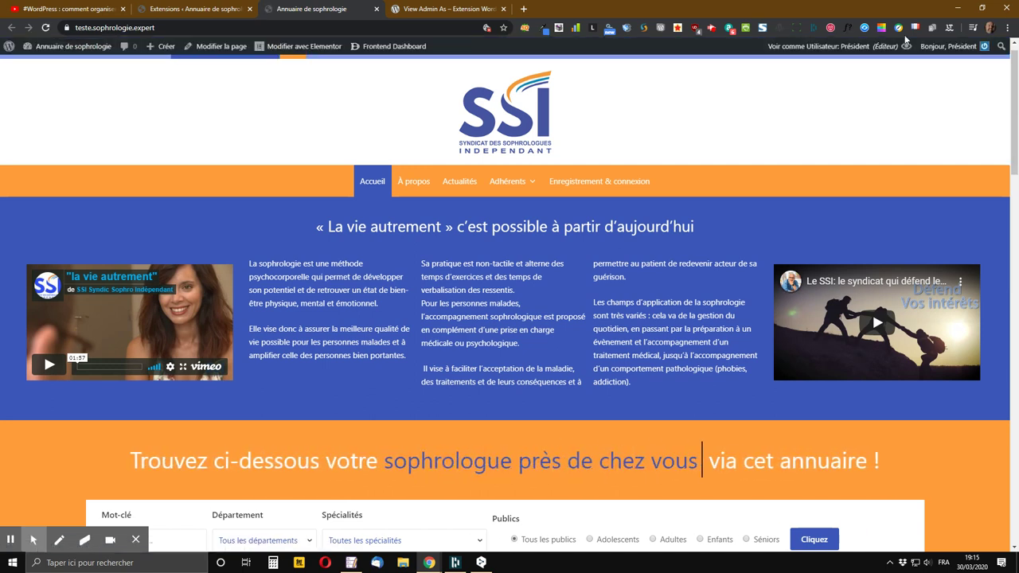
pyautogui.scroll(-3, 794, 149)
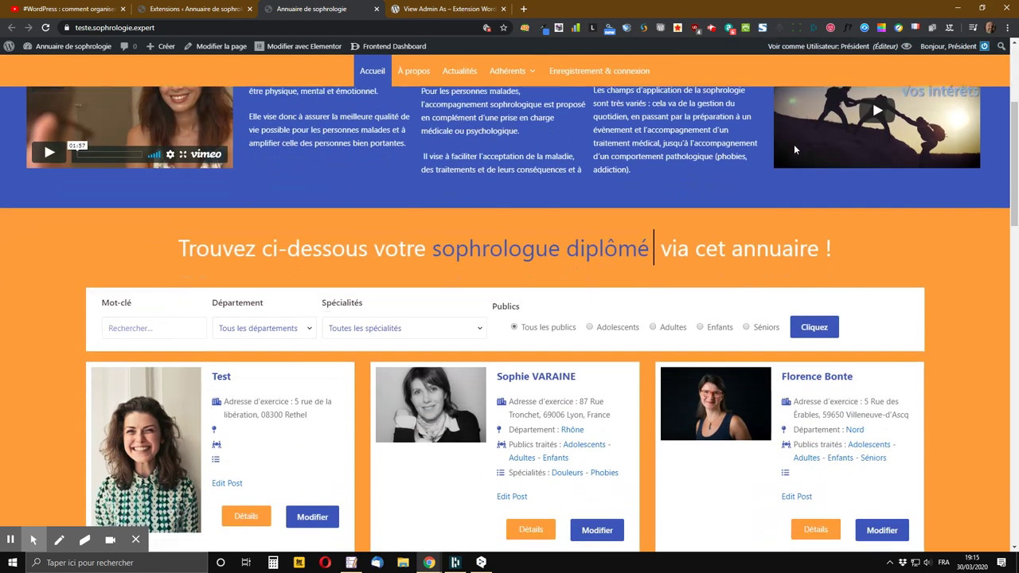
# Reload the installed extensions page to check its access as the user Président.
pyautogui.click(195, 9)
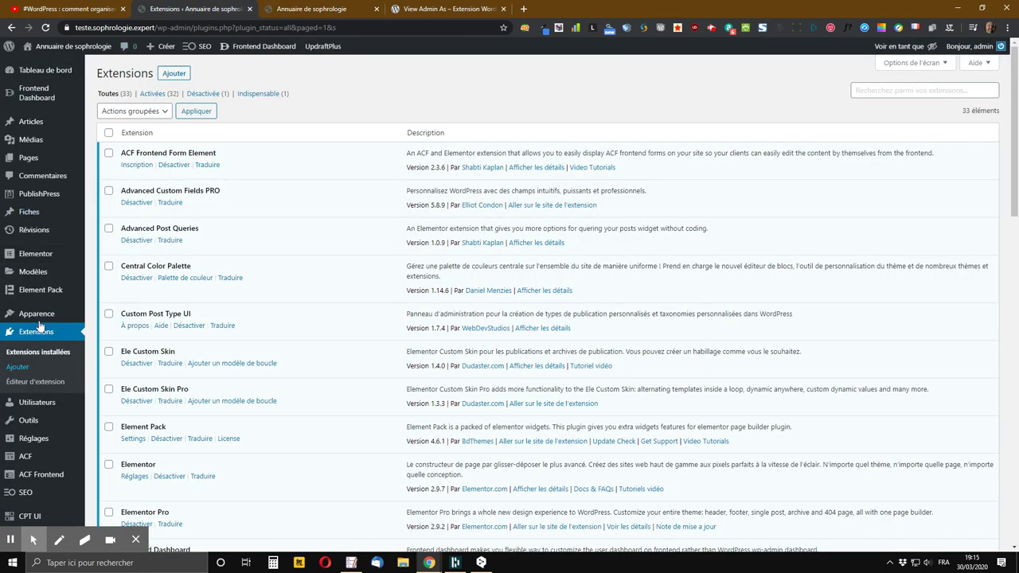
pyautogui.click(46, 28)
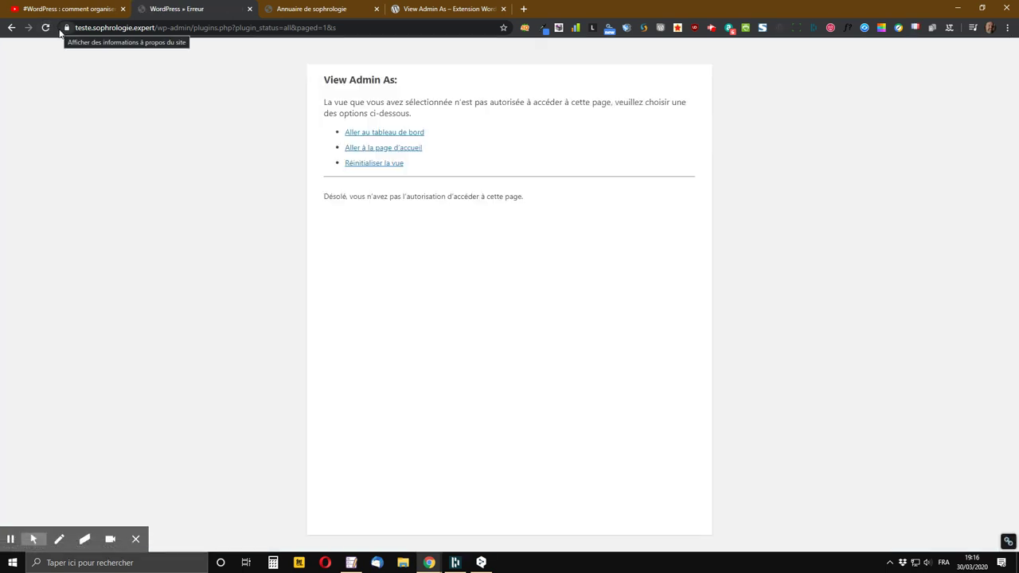
pyautogui.click(46, 28)
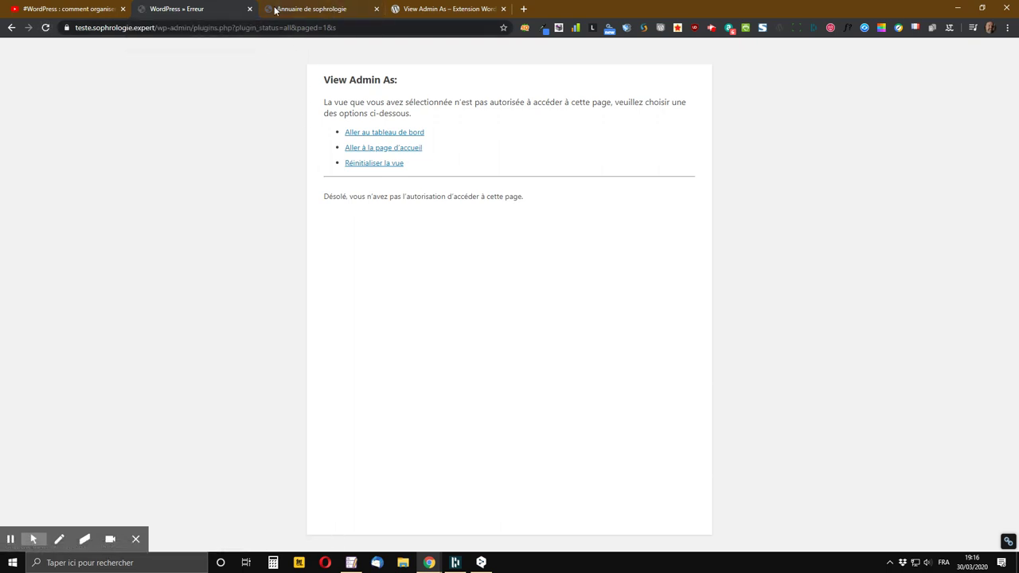
pyautogui.click(274, 10)
pyautogui.click(151, 9)
# Open the site's admin dashboard in a new tab while viewing as the user Président.
pyautogui.click(370, 8)
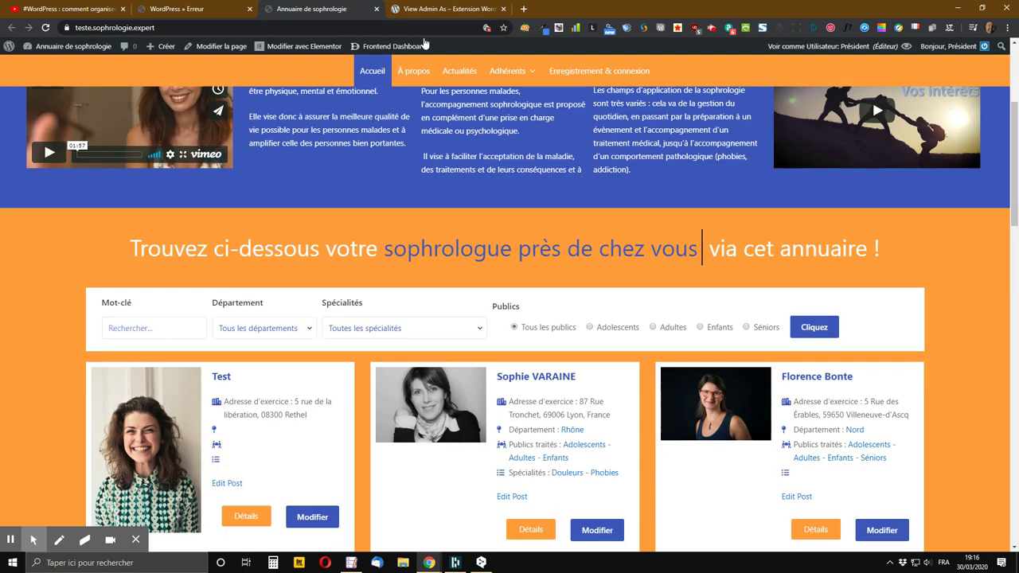
pyautogui.moveTo(946, 50)
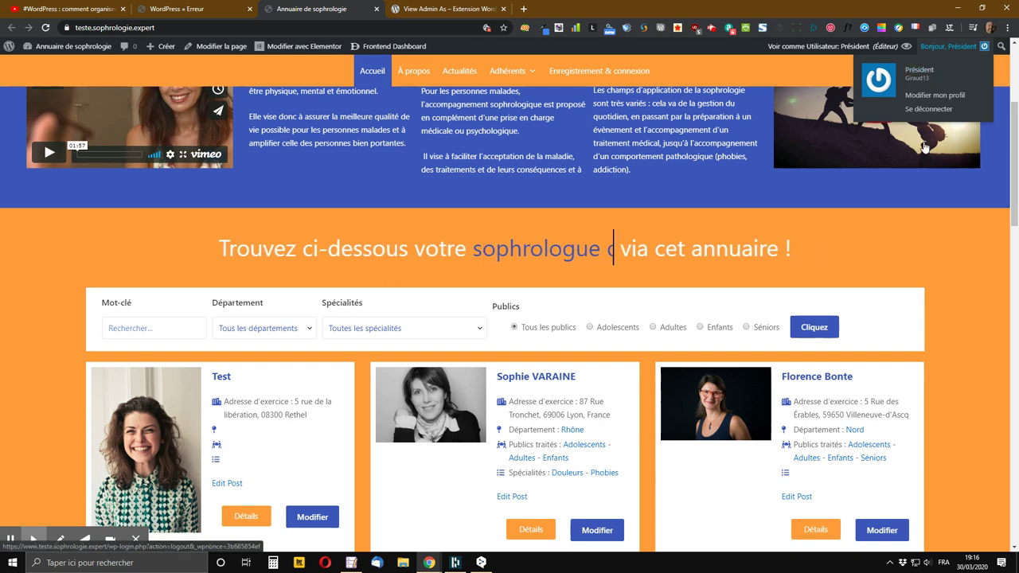
pyautogui.moveTo(890, 46)
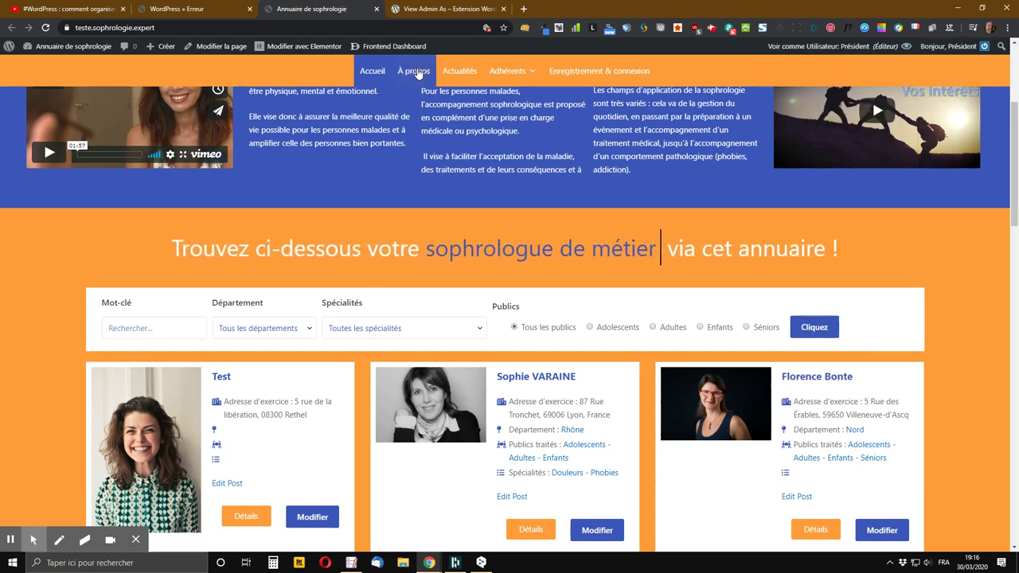
pyautogui.moveTo(64, 47)
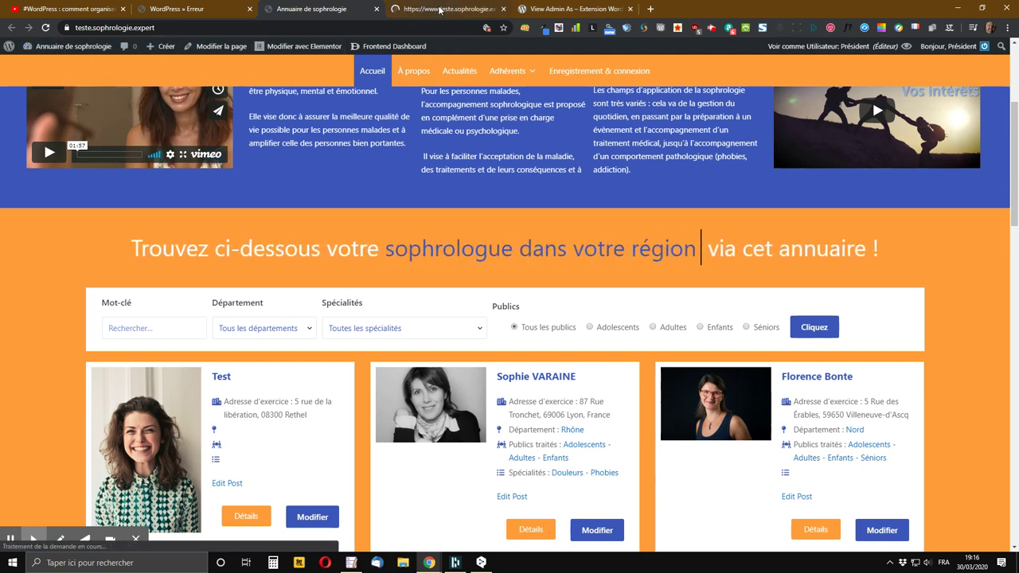
pyautogui.hotkey('ctrl', 'Tab')
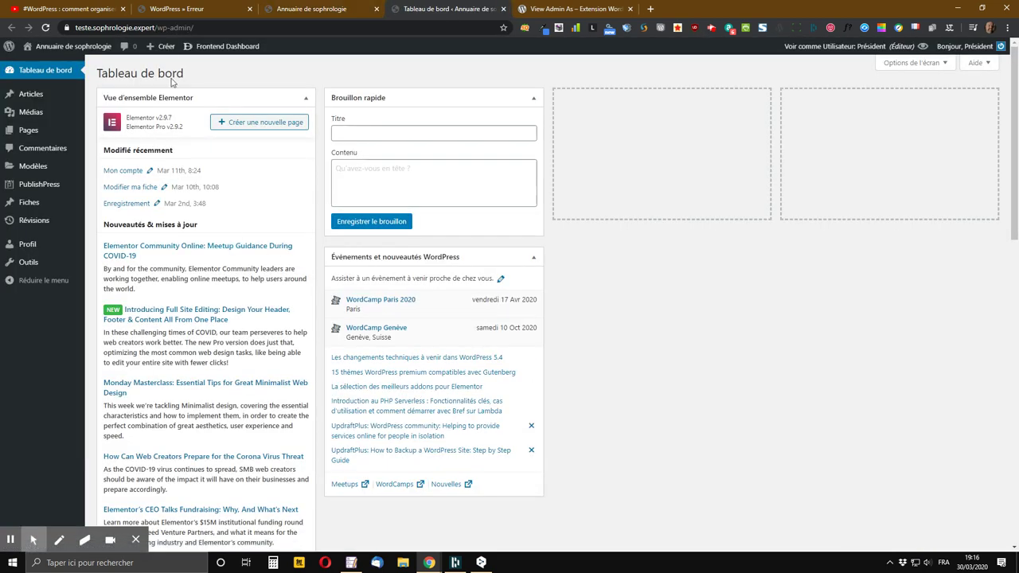
# Compare the restricted extensions page with the dashboard available to the user Président.
pyautogui.click(181, 8)
pyautogui.click(6, 28)
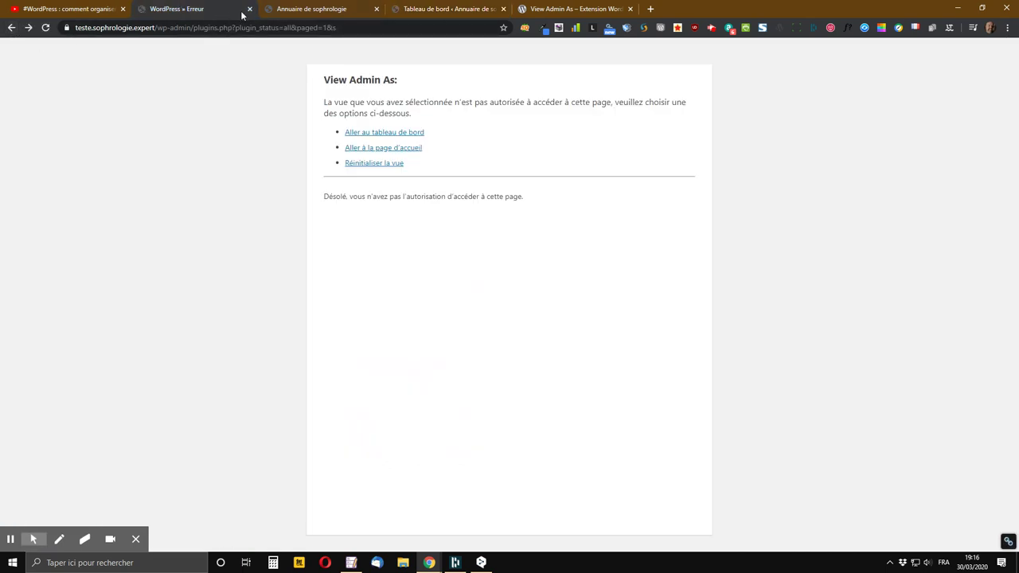
pyautogui.click(456, 8)
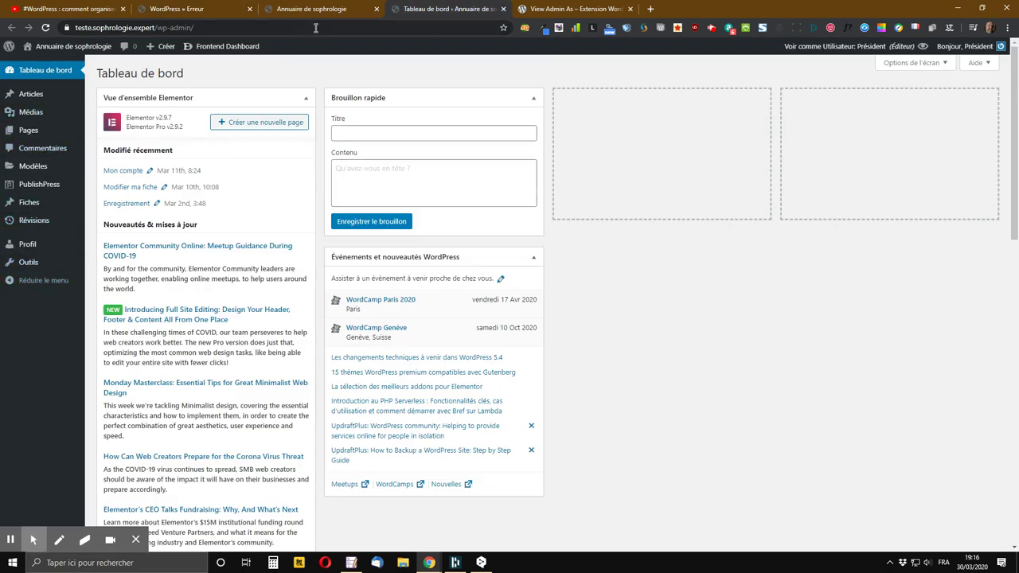
pyautogui.click(185, 8)
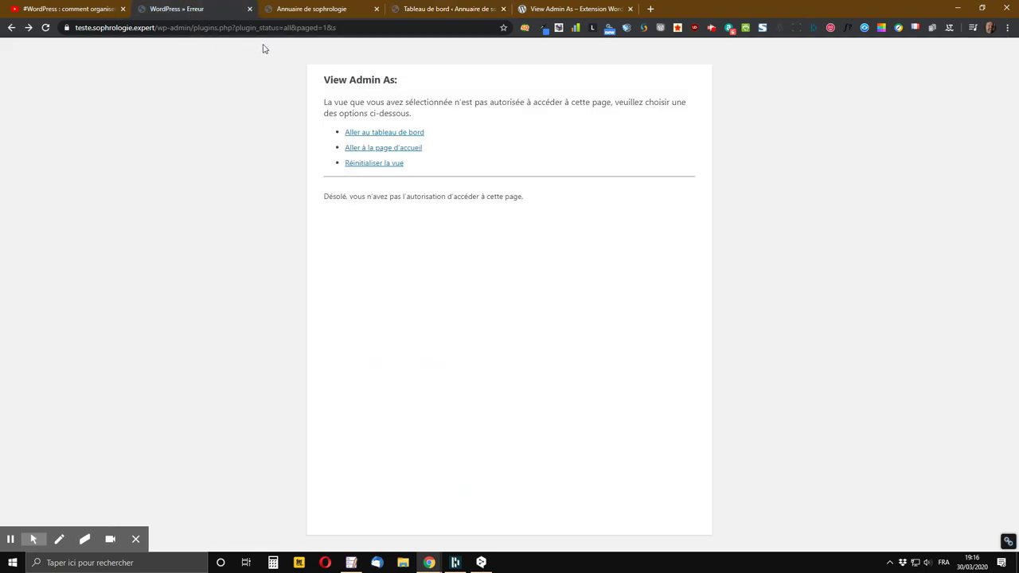
# Return to the dashboard viewed as Président and look through the plugin's roles, languages and permissions options.
pyautogui.click(420, 8)
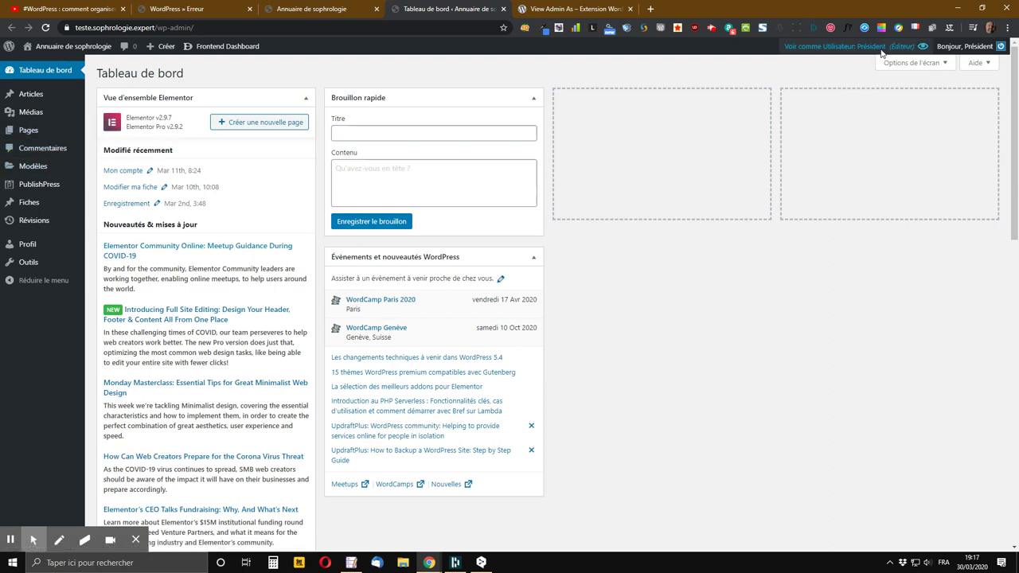
pyautogui.moveTo(910, 48)
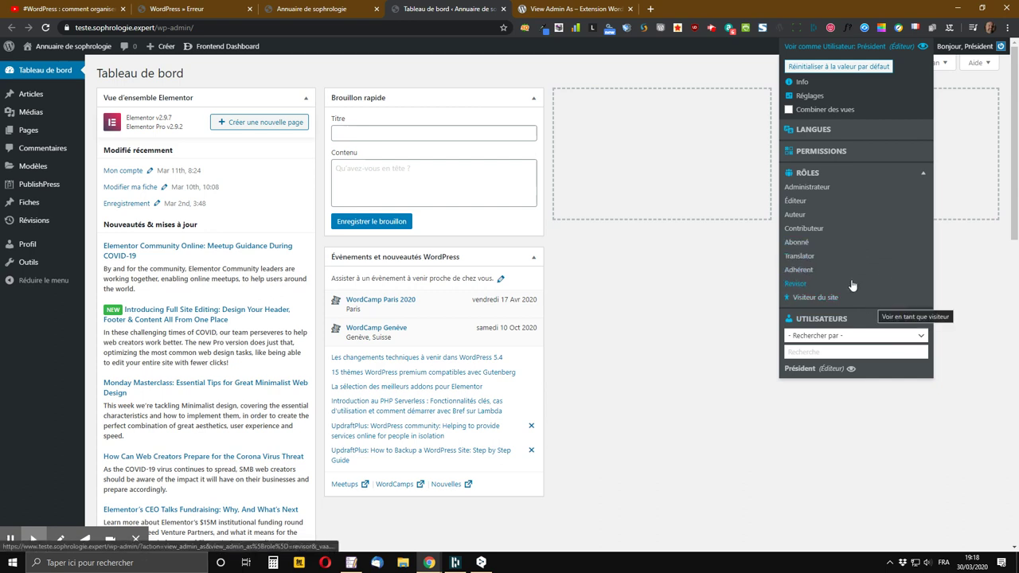
pyautogui.moveTo(876, 129)
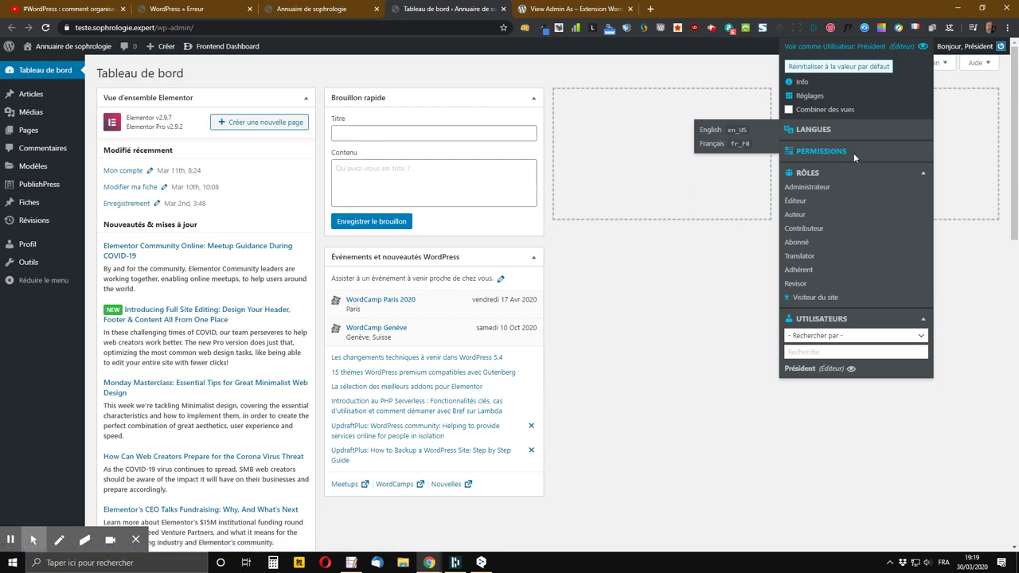
pyautogui.moveTo(830, 152)
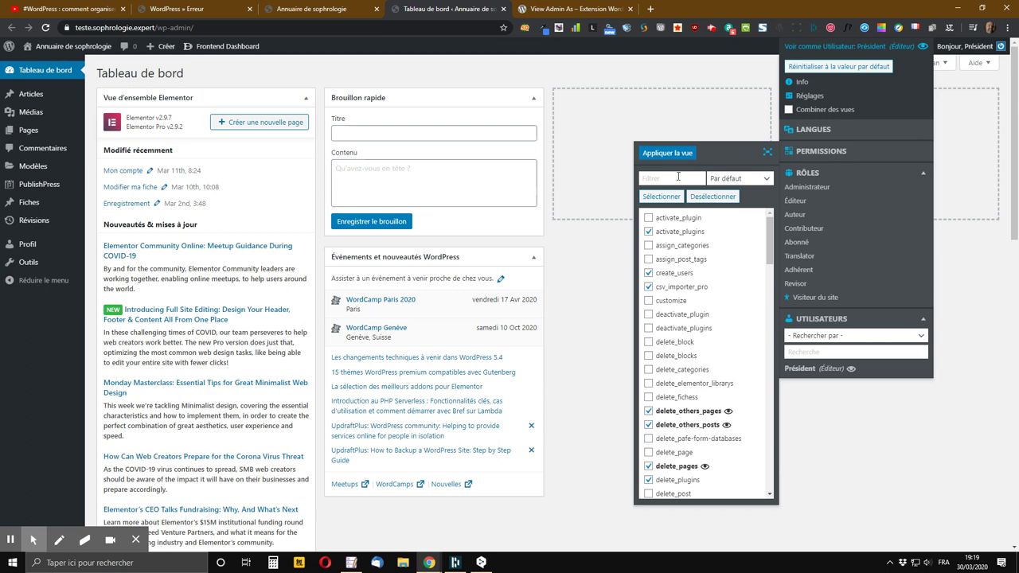
# Filter the permissions list to those equal to the Contributeur role and review them.
pyautogui.click(669, 178)
pyautogui.click(741, 181)
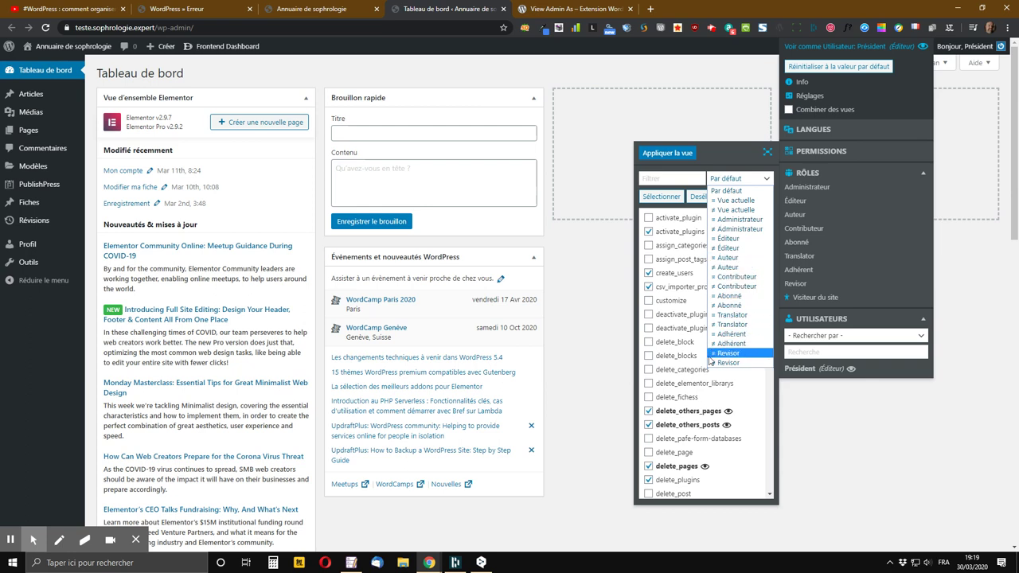
pyautogui.click(734, 277)
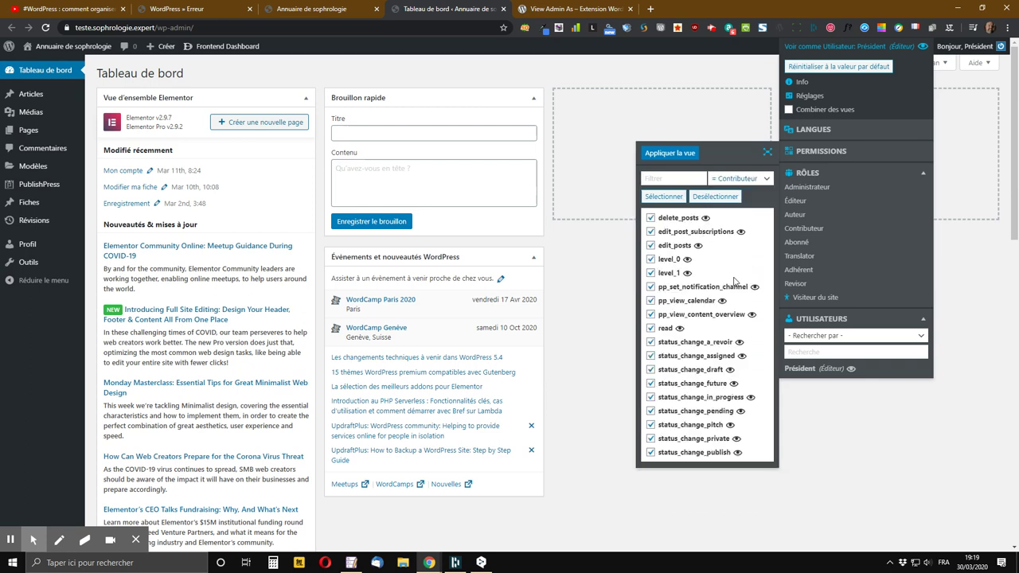
pyautogui.scroll(-3, 717, 358)
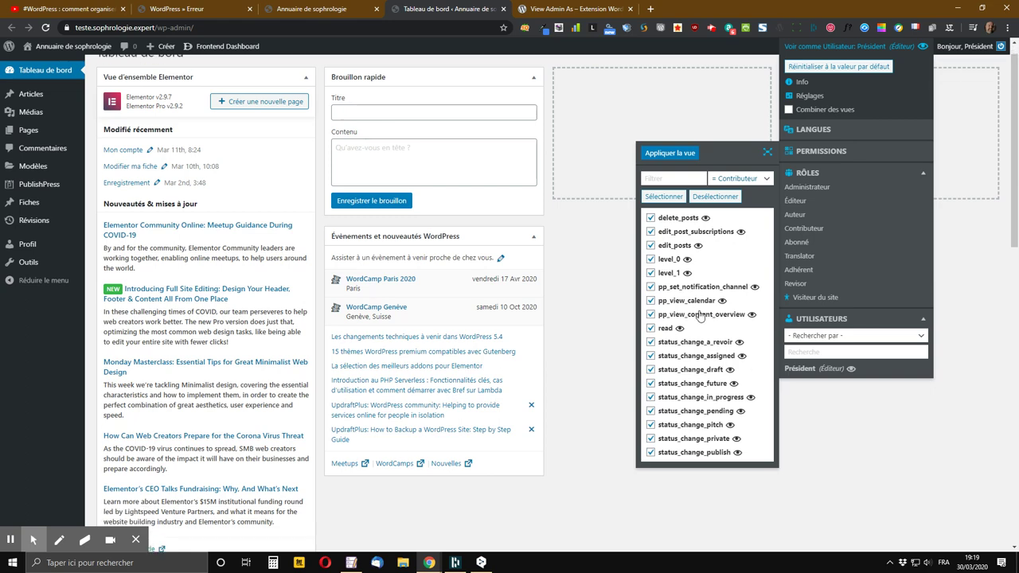
pyautogui.scroll(3, 693, 335)
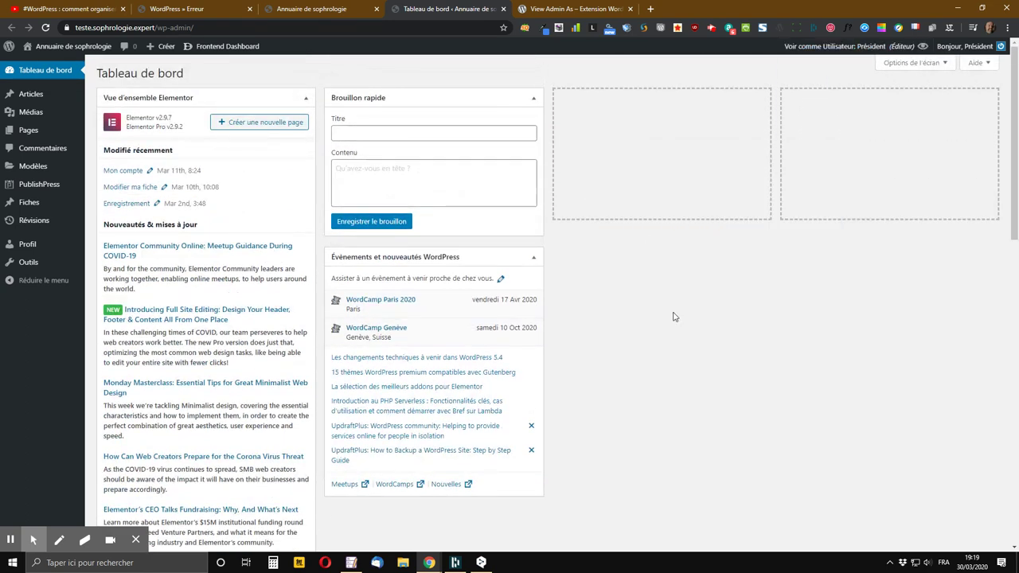
# Set the permissions list filter back to Par défaut.
pyautogui.moveTo(844, 46)
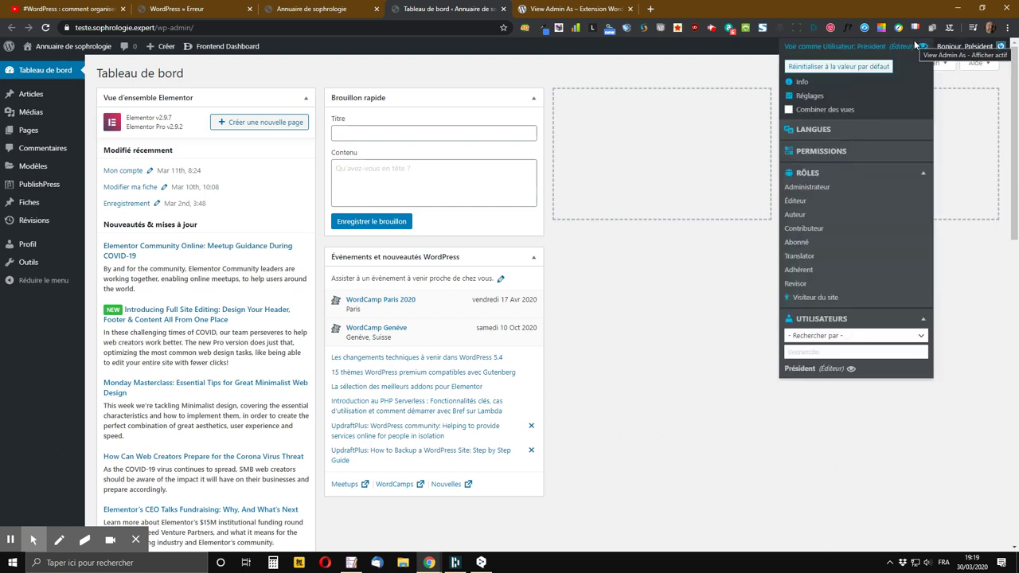
pyautogui.moveTo(812, 150)
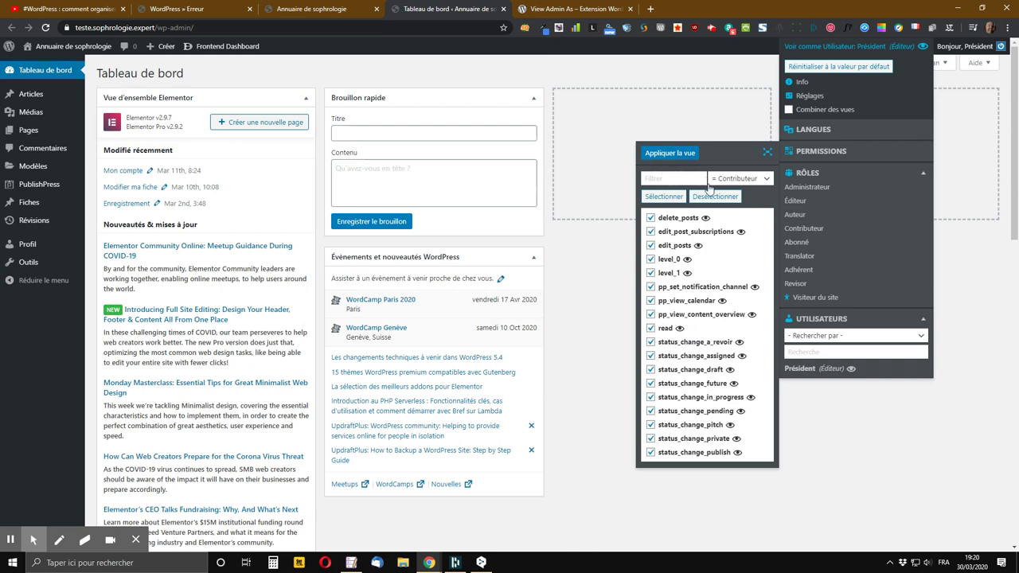
pyautogui.click(851, 150)
pyautogui.click(739, 178)
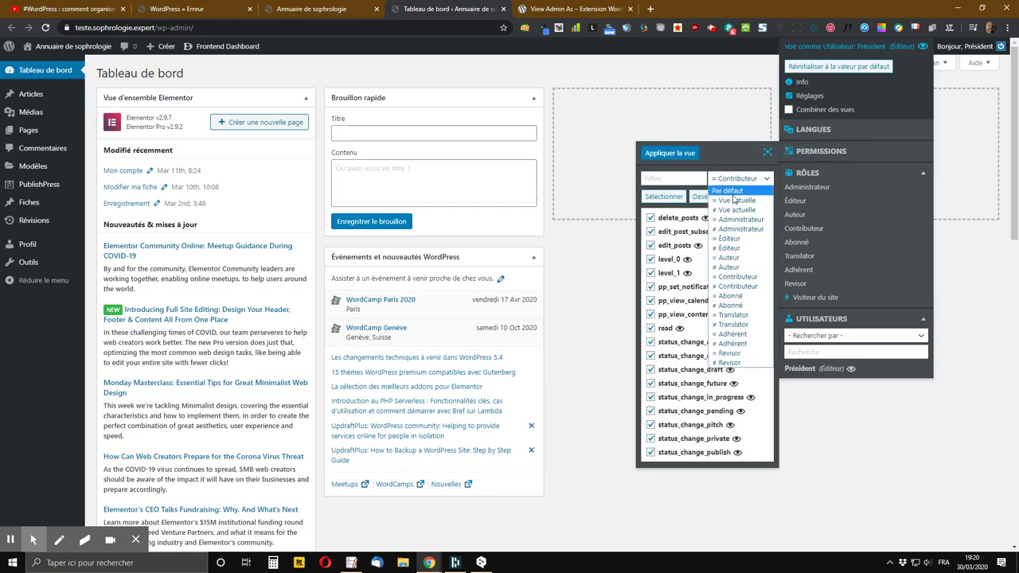
pyautogui.click(733, 197)
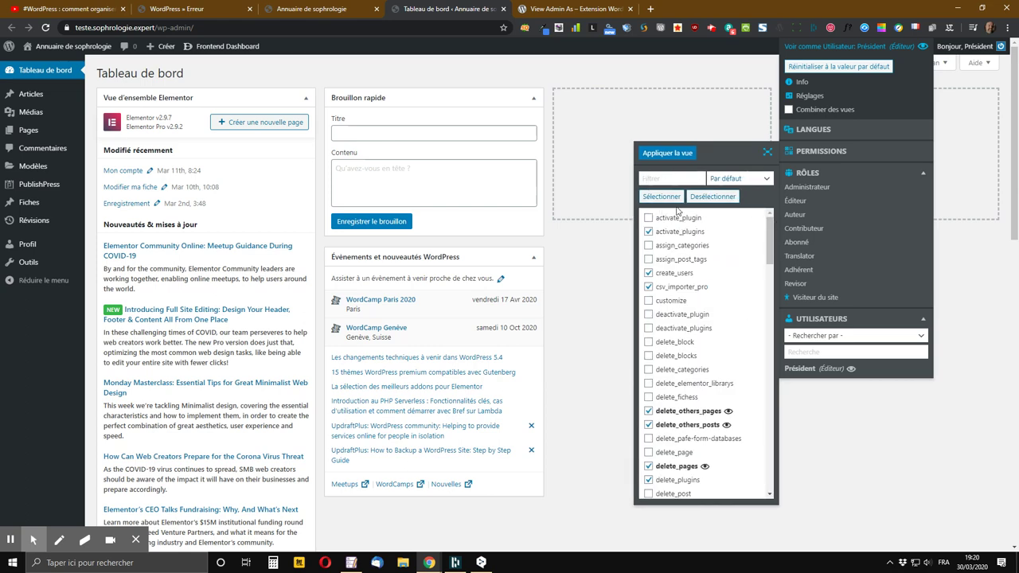
# Collapse and re-expand the roles list, and look at the permissions list again.
pyautogui.click(838, 152)
pyautogui.click(838, 153)
pyautogui.click(807, 172)
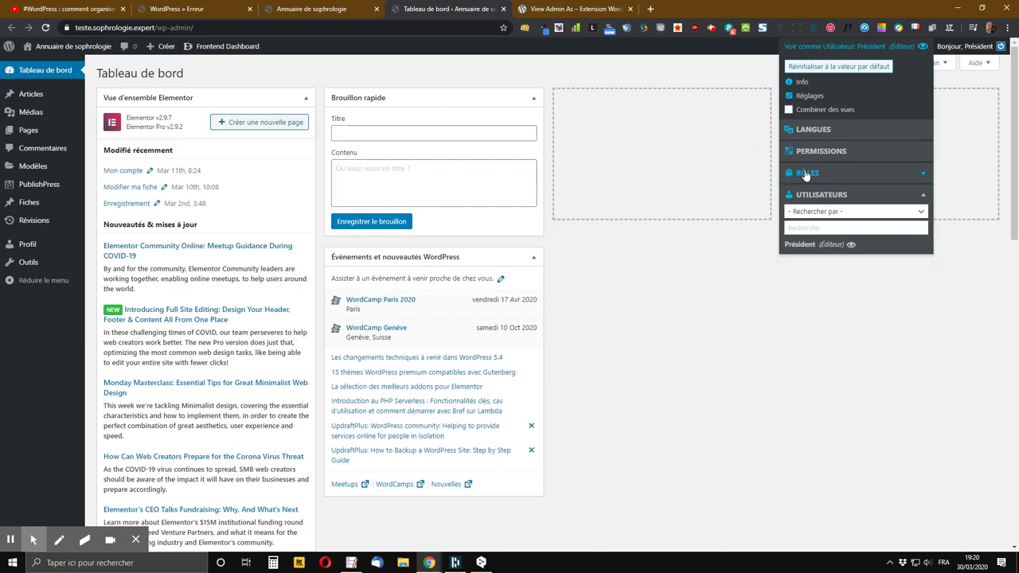
pyautogui.click(808, 174)
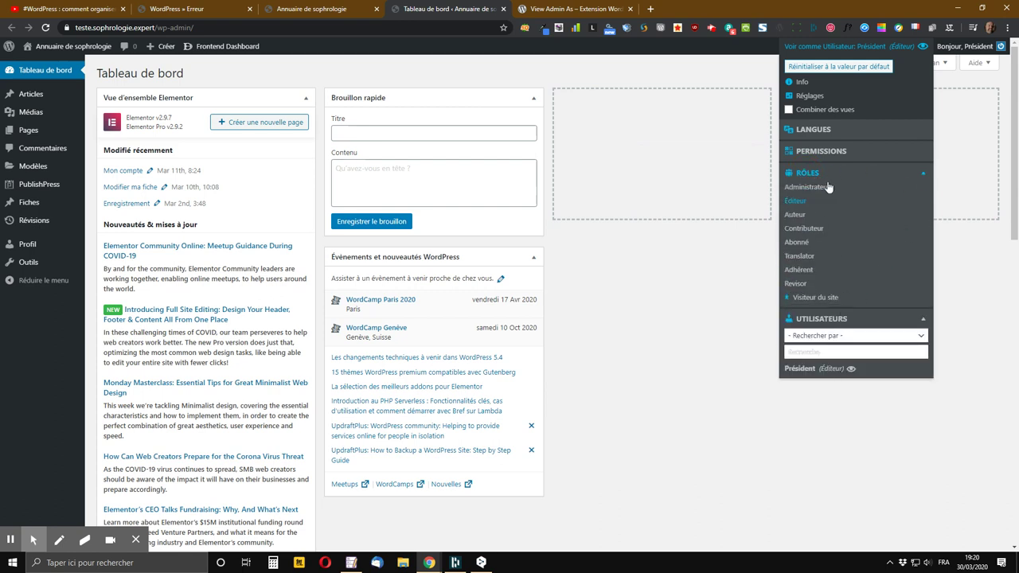
pyautogui.moveTo(827, 135)
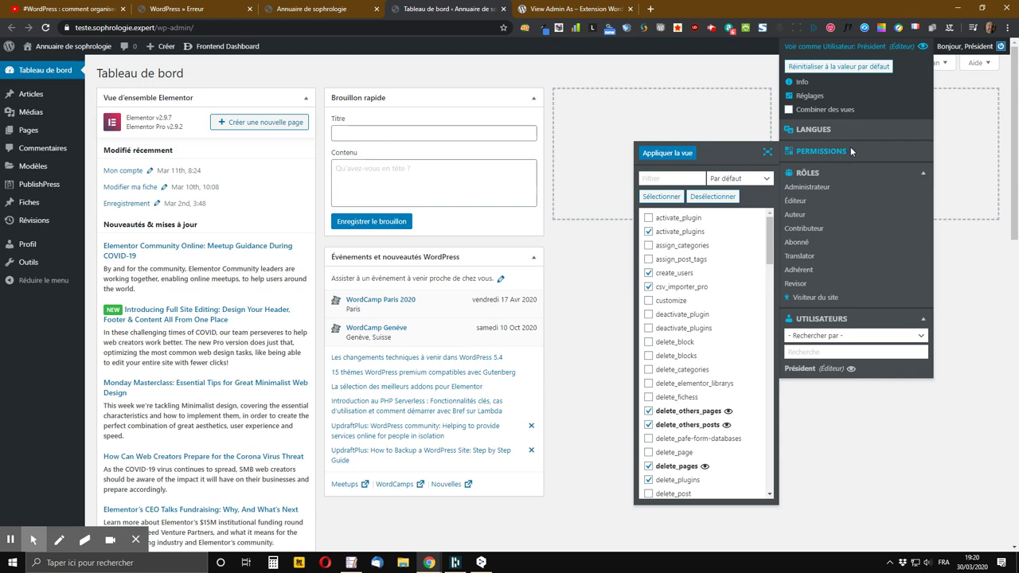
pyautogui.click(847, 148)
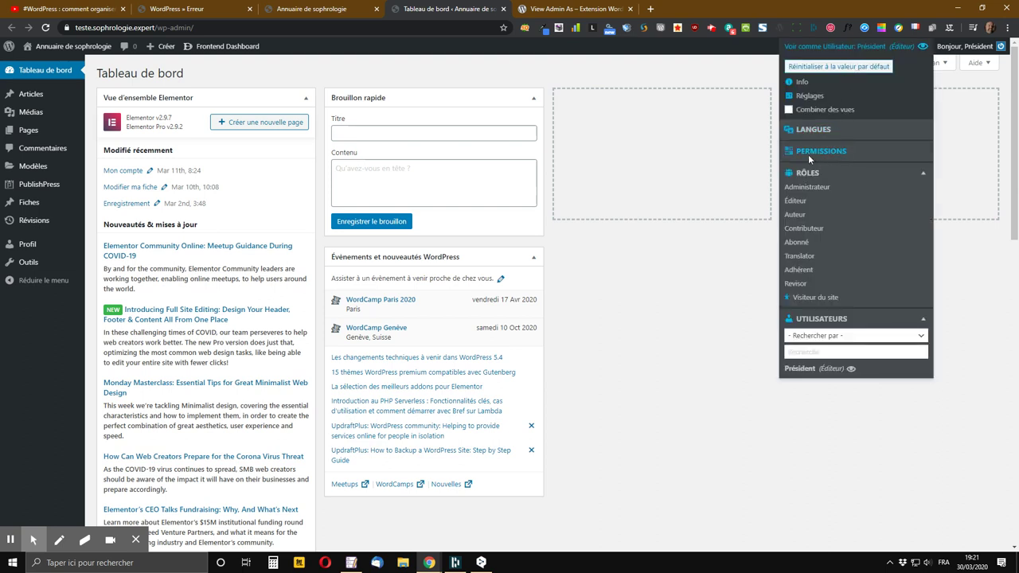
# Reset the view from the user Président to the default administrator view.
pyautogui.moveTo(820, 149)
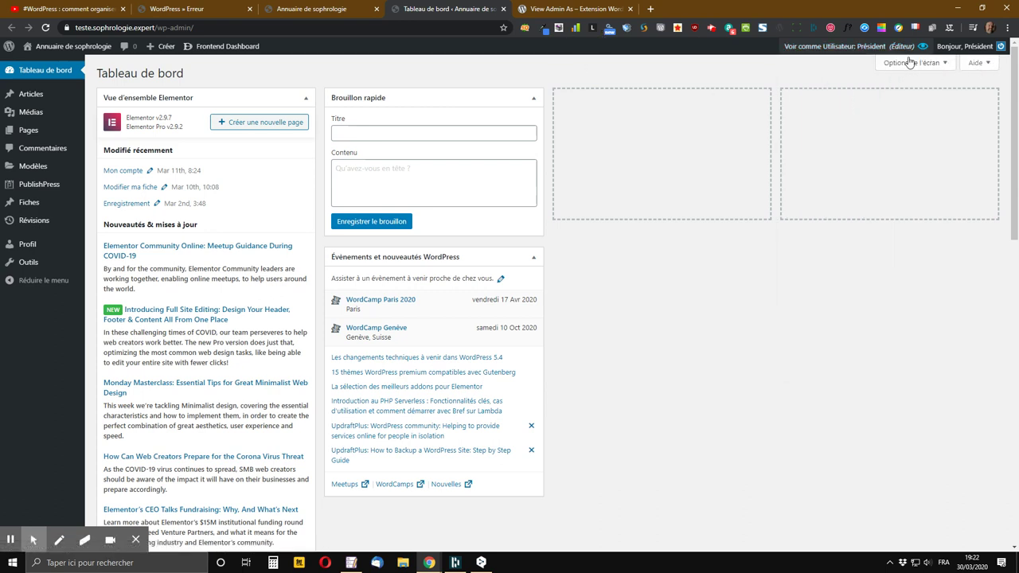
pyautogui.moveTo(908, 48)
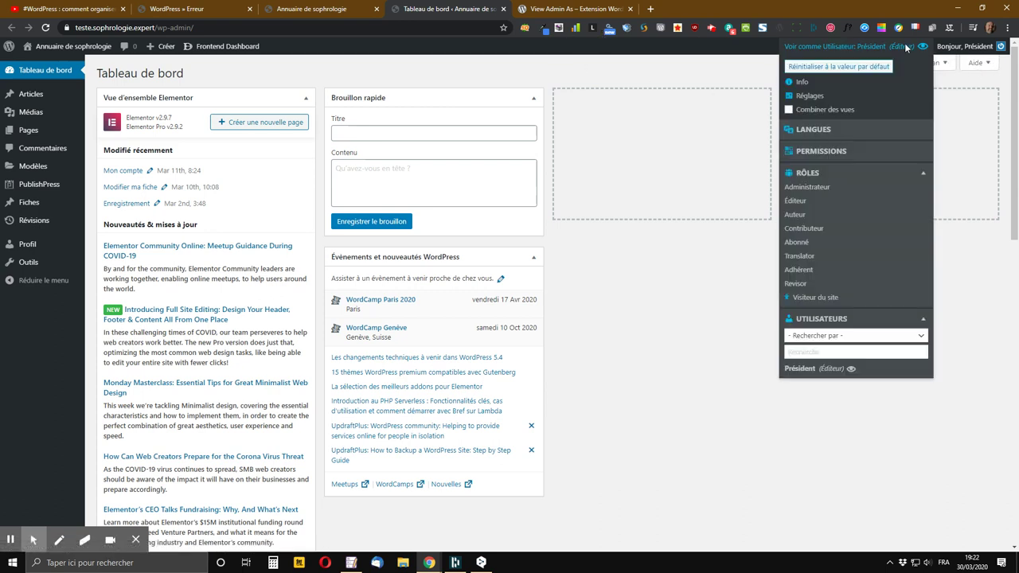
pyautogui.click(837, 70)
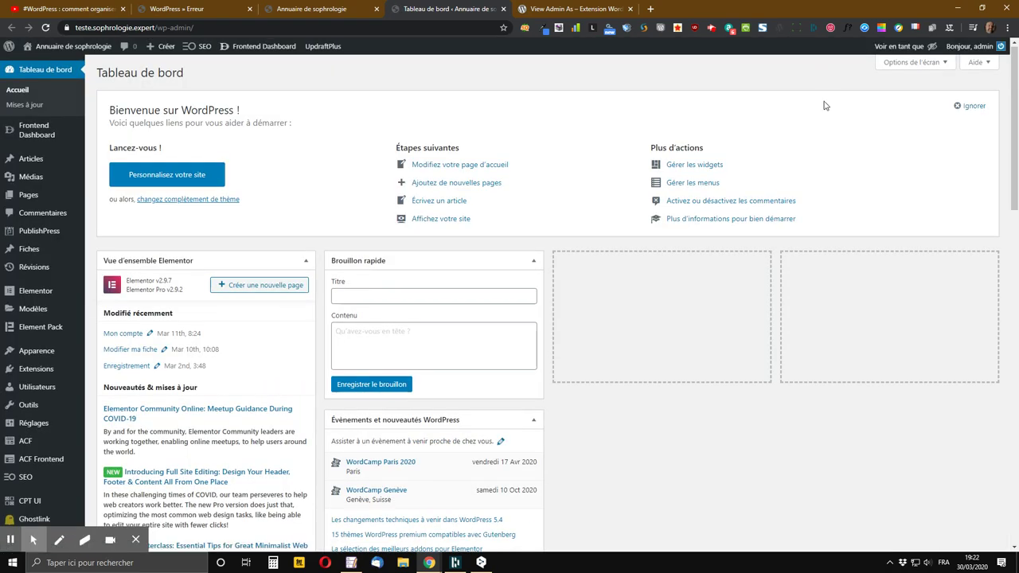
# Look through the default permissions list from the administrator's dashboard.
pyautogui.moveTo(901, 49)
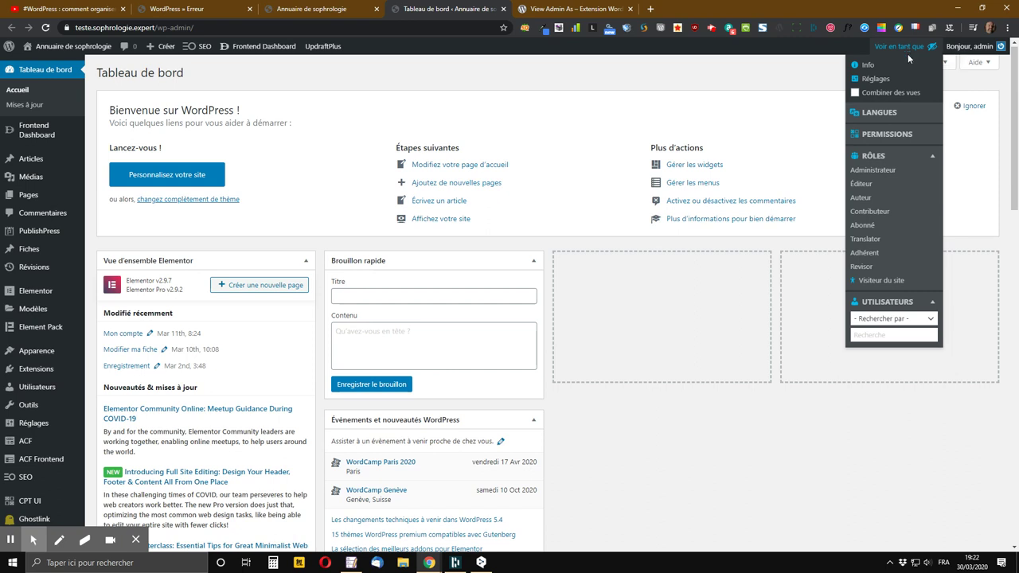
pyautogui.moveTo(903, 117)
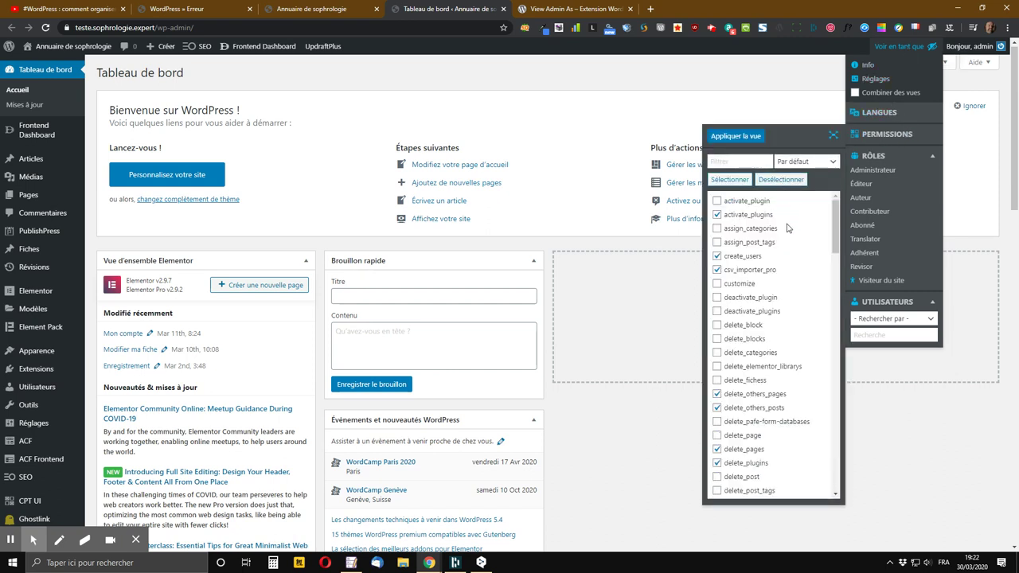
pyautogui.scroll(-7, 771, 293)
pyautogui.scroll(-10, 771, 294)
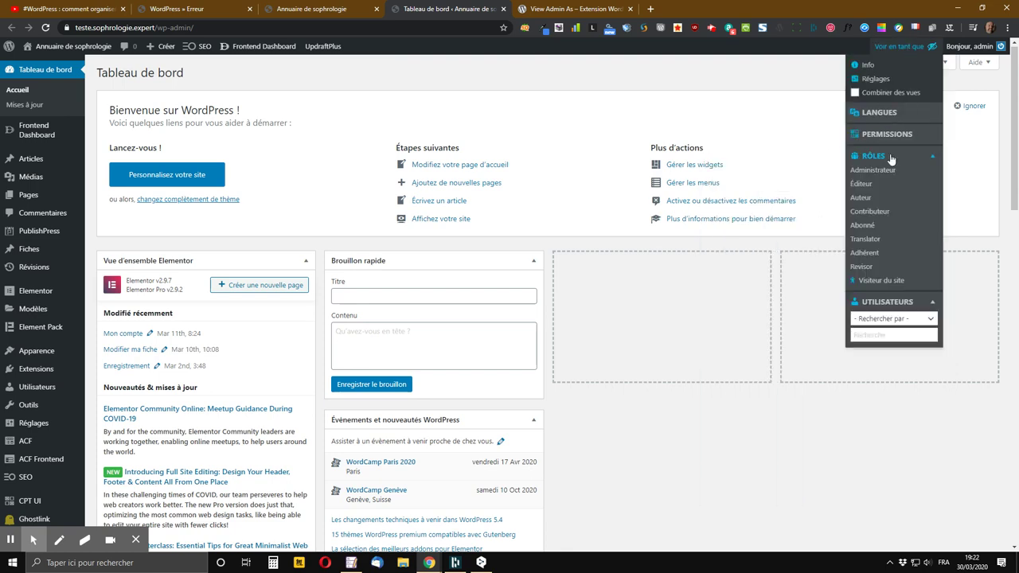
# Collapse the roles list, then filter the permissions to those equal to the Éditeur role and read through them.
pyautogui.click(890, 156)
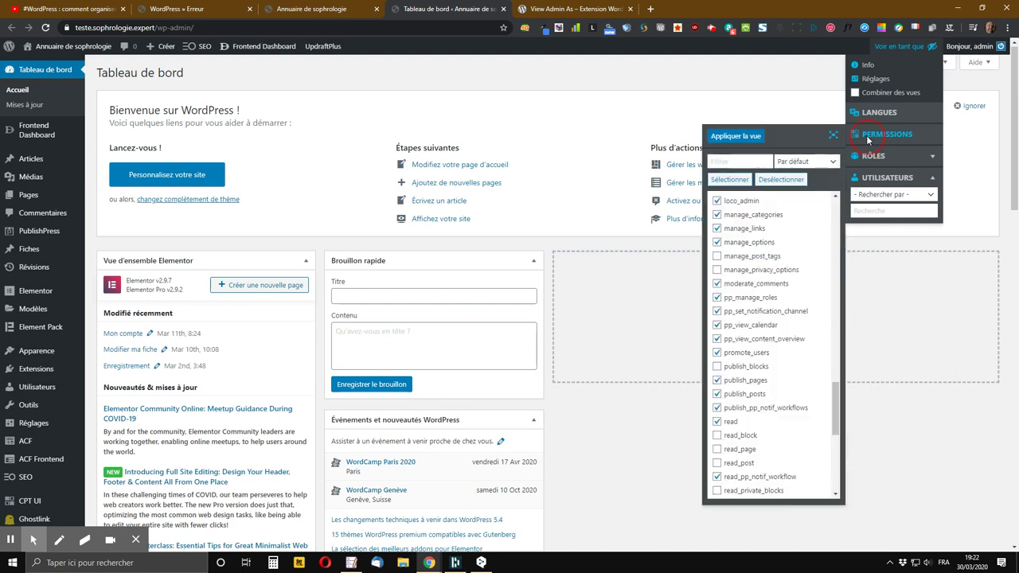
pyautogui.click(745, 161)
pyautogui.click(821, 164)
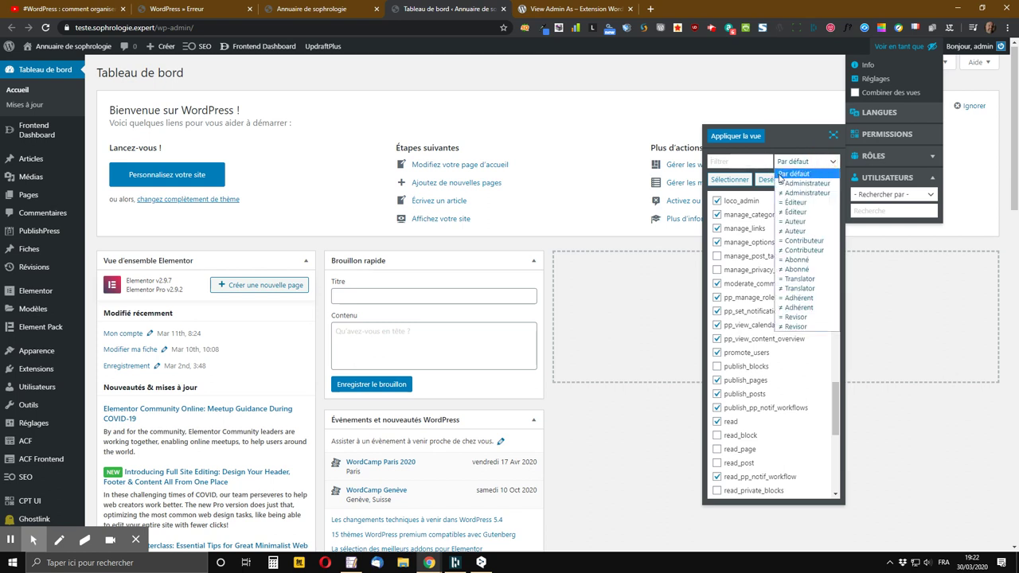
pyautogui.click(797, 203)
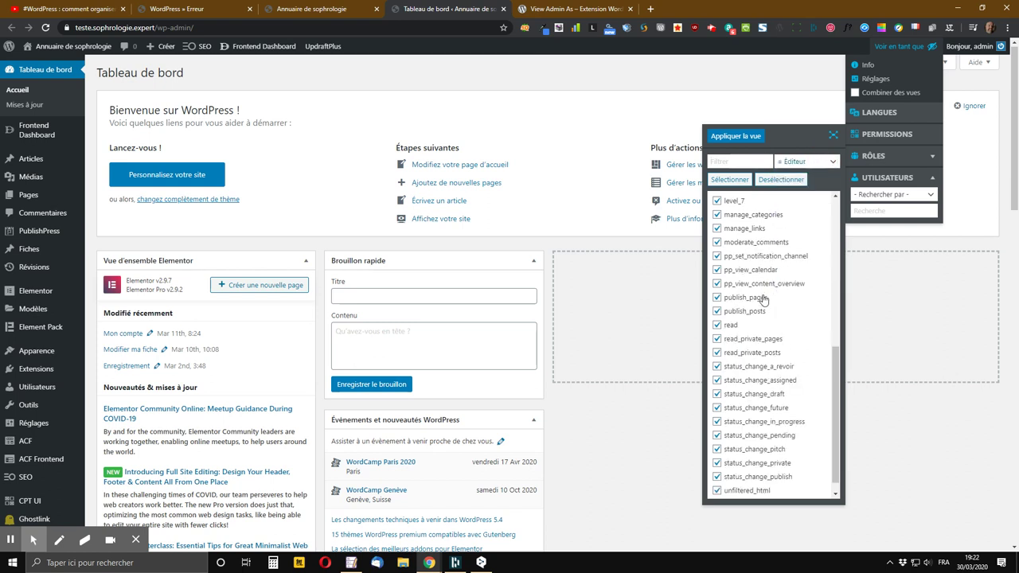
pyautogui.scroll(10, 765, 298)
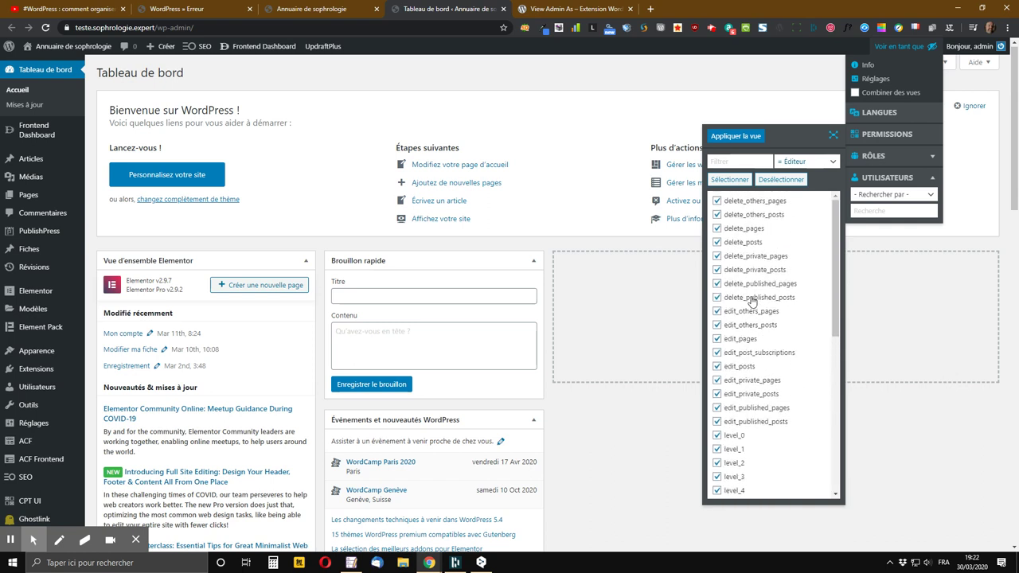
pyautogui.scroll(-5, 748, 303)
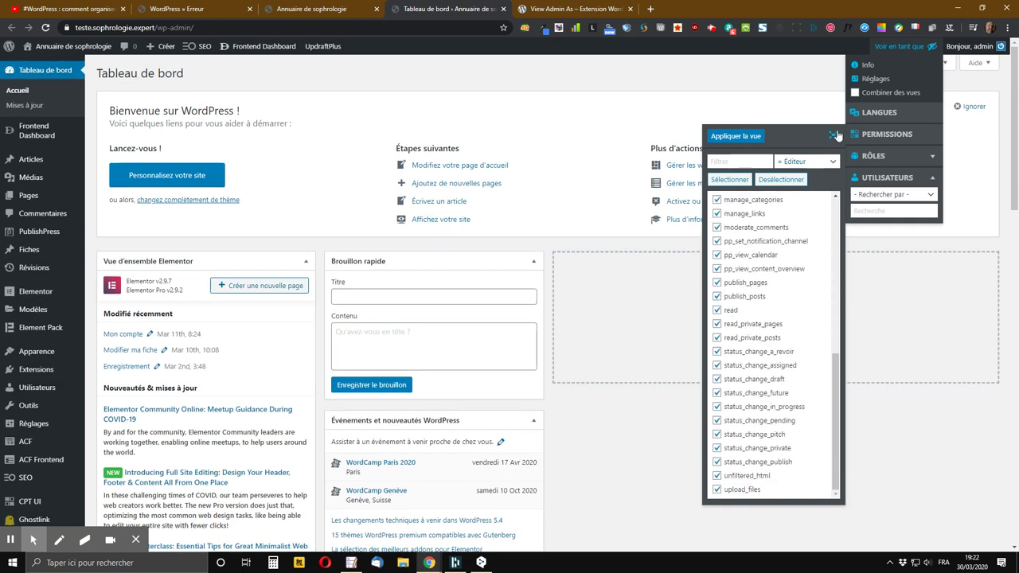
# Switch the permissions filter to the Auteur role and look at its capabilities.
pyautogui.click(808, 159)
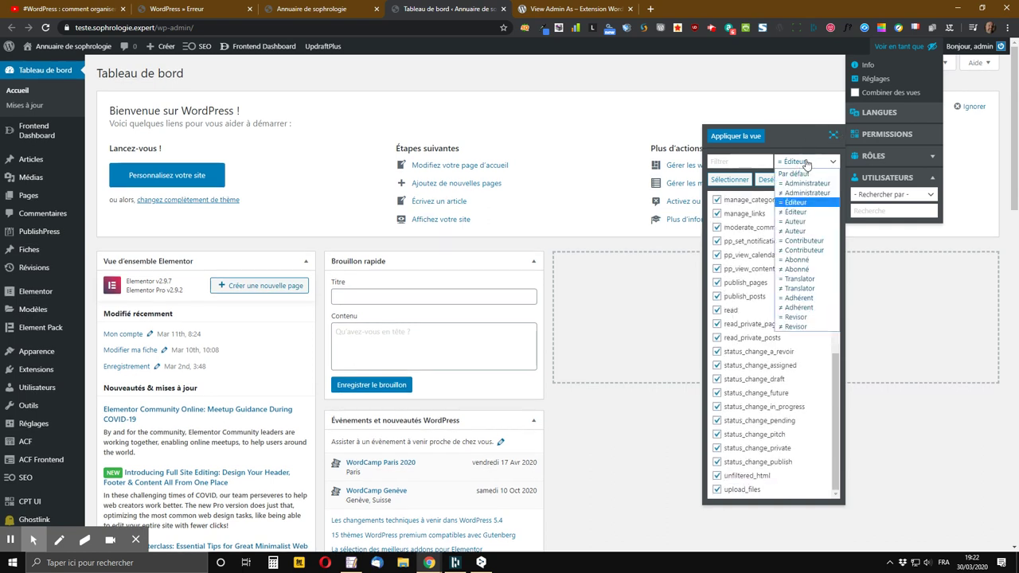
pyautogui.click(800, 221)
pyautogui.scroll(1, 755, 308)
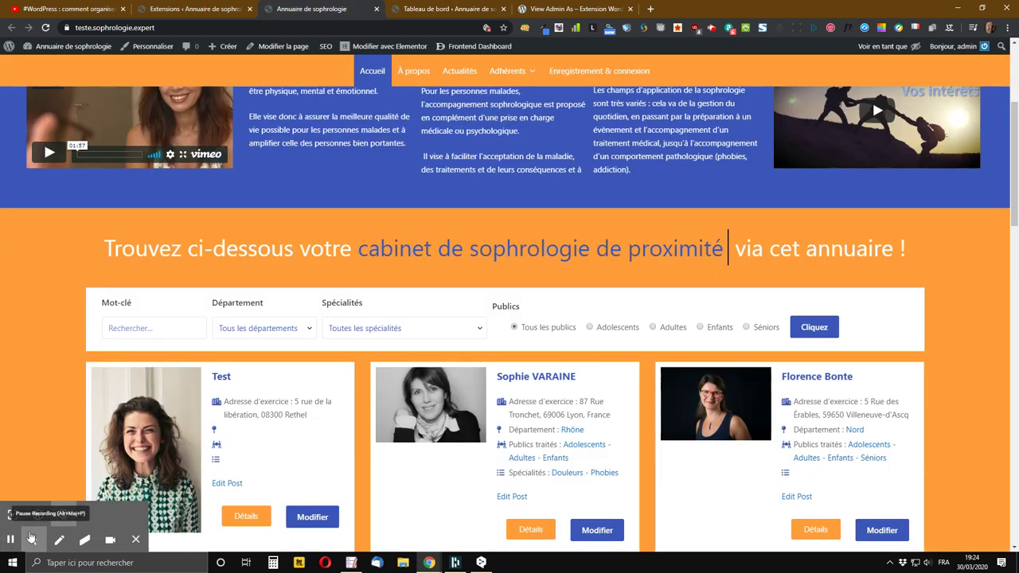
# Enlarge the default permissions list on the site's home page to view all capabilities in columns.
pyautogui.moveTo(919, 46)
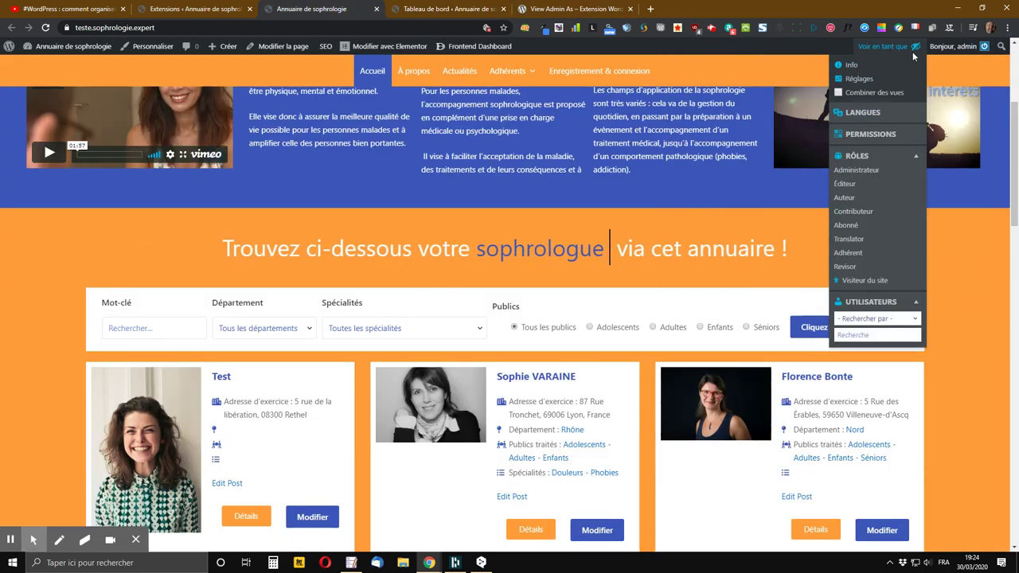
pyautogui.moveTo(897, 138)
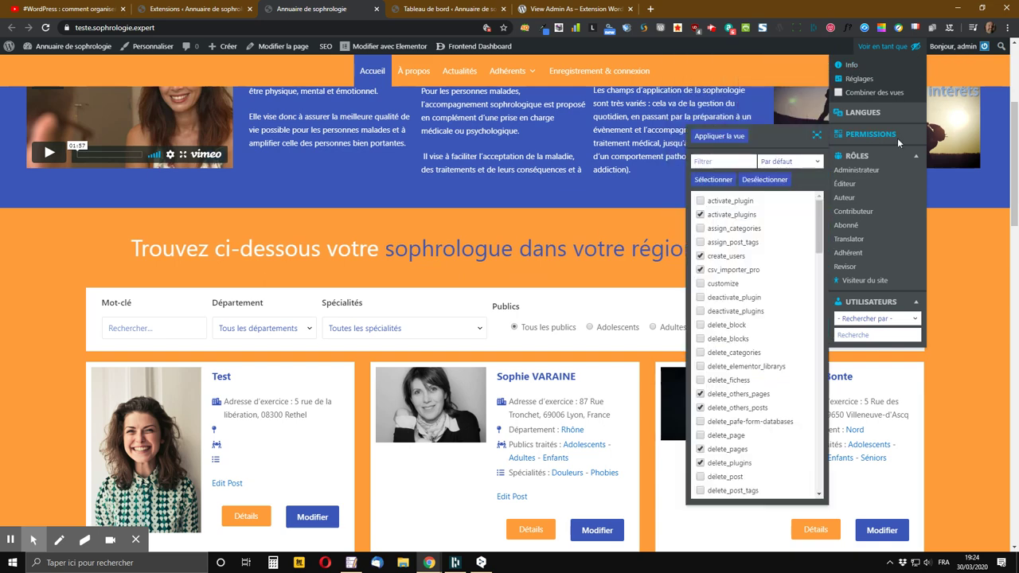
pyautogui.click(817, 140)
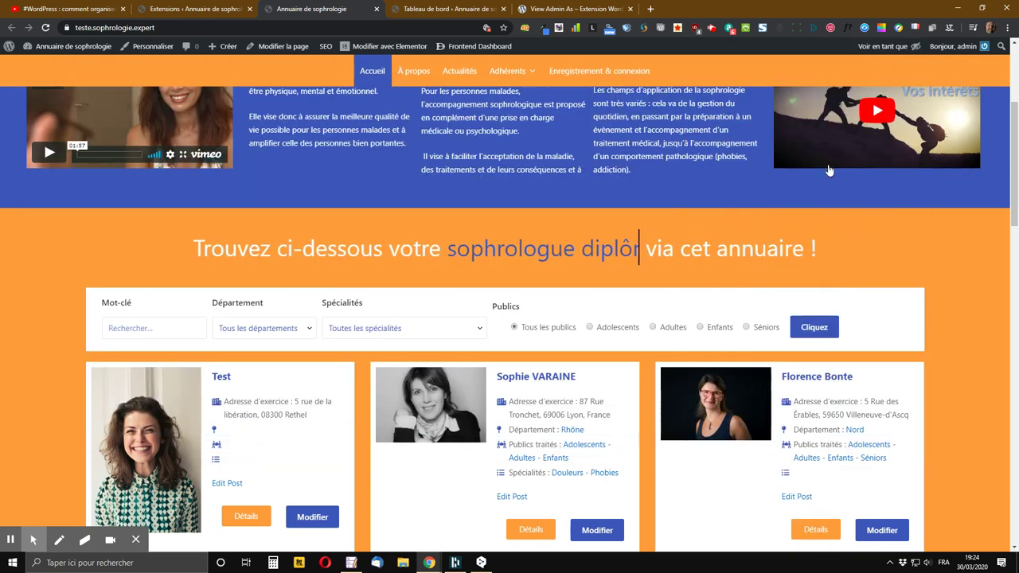
pyautogui.moveTo(884, 47)
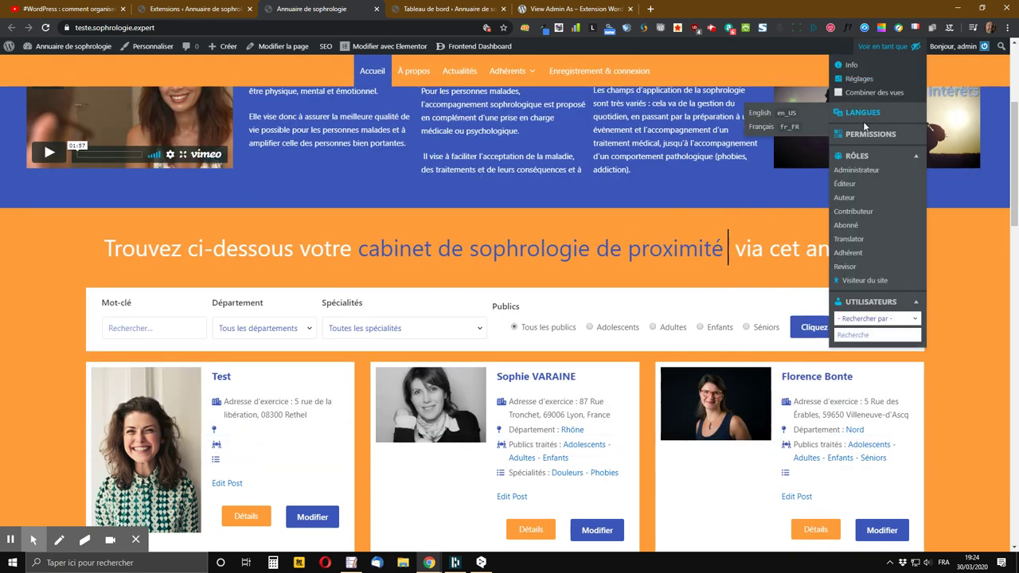
pyautogui.moveTo(867, 135)
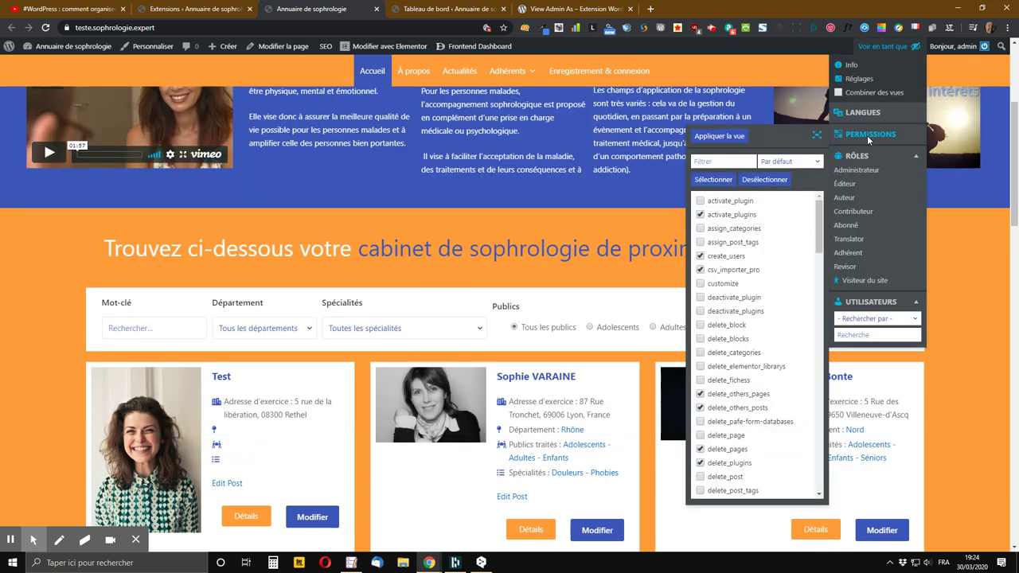
pyautogui.click(816, 139)
pyautogui.scroll(10, 213, 292)
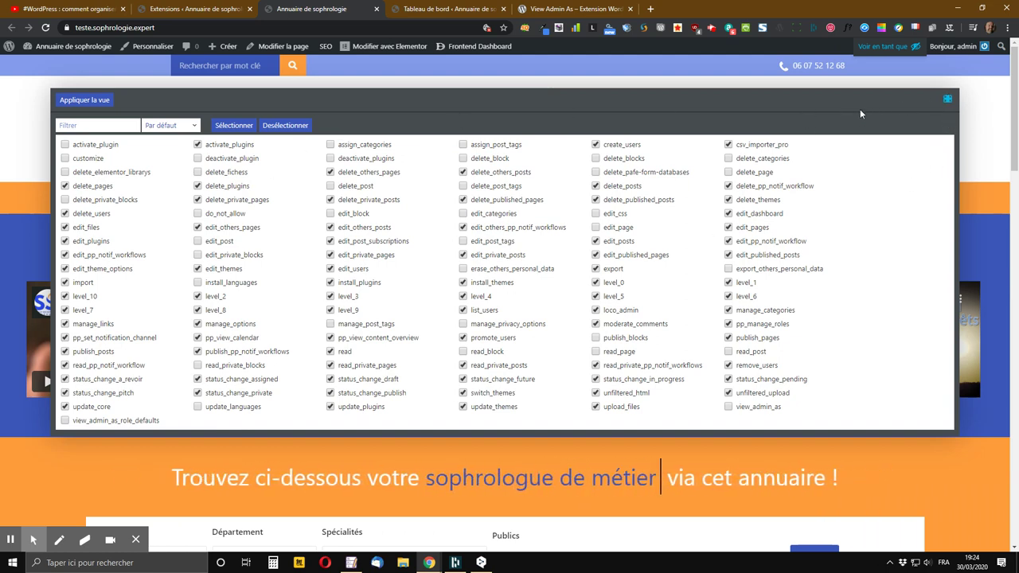
# Close the enlarged permissions list and enable the role manager module (Activer le gestionnaire de rôle) in the View Admin As settings.
pyautogui.click(947, 99)
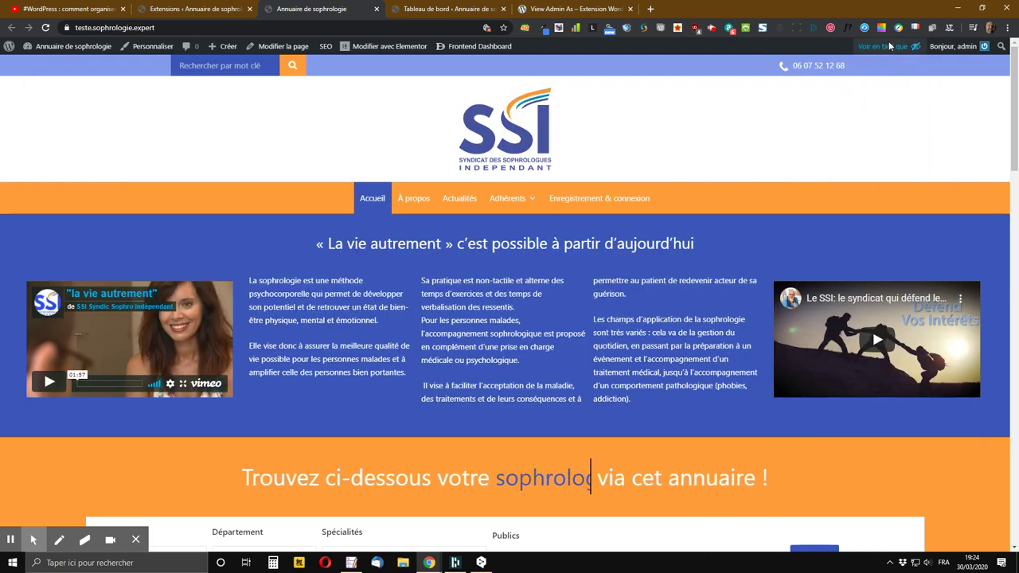
pyautogui.moveTo(890, 46)
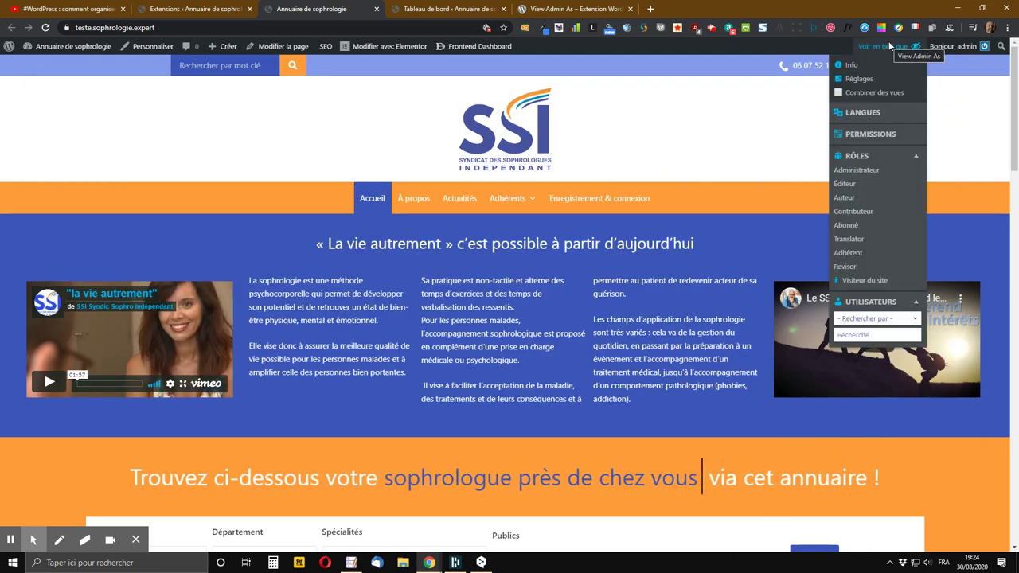
pyautogui.moveTo(858, 76)
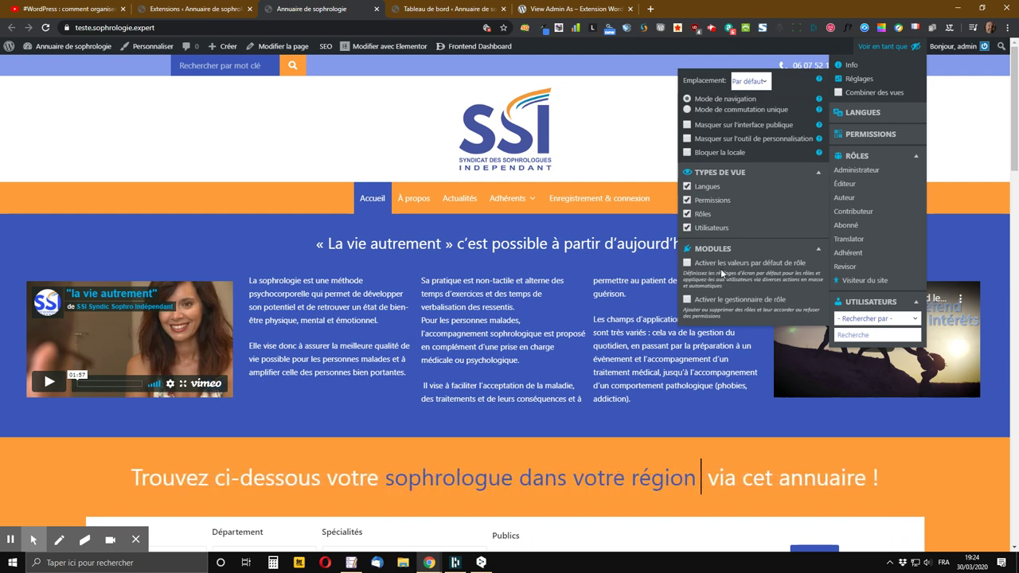
pyautogui.click(687, 301)
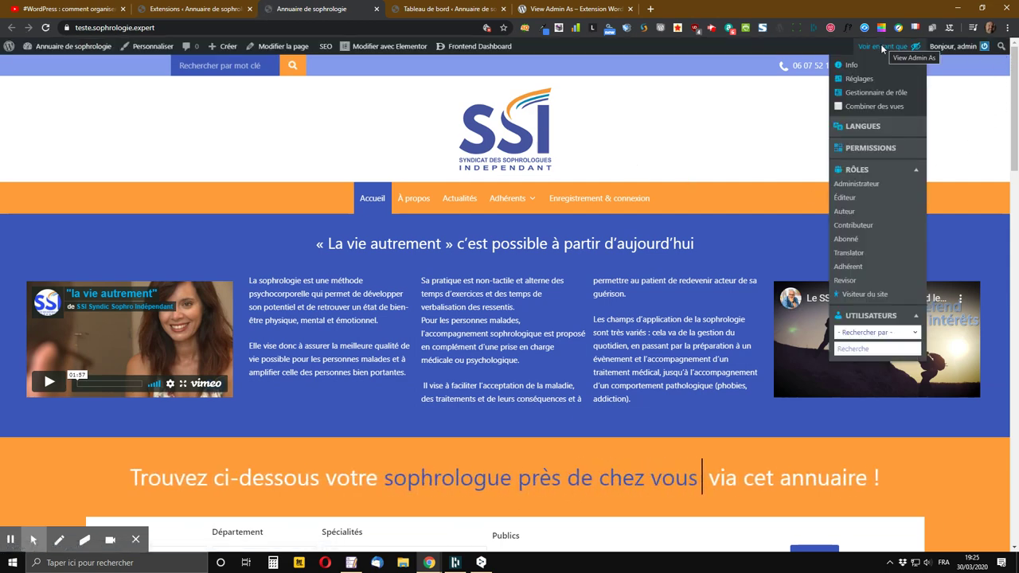
# Expand the role manager section within the permissions and show the roles available to add or modify.
pyautogui.moveTo(886, 148)
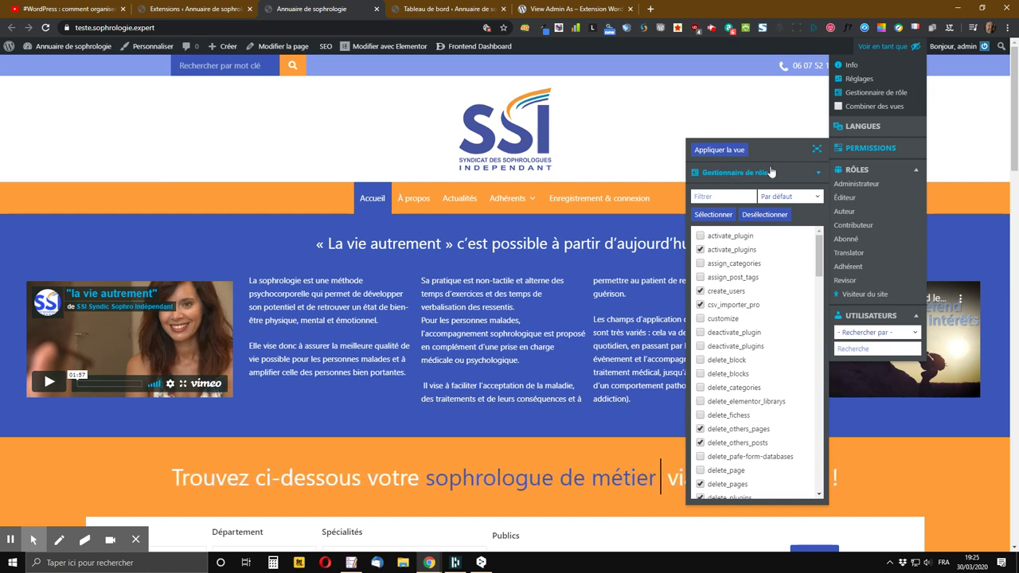
pyautogui.click(745, 175)
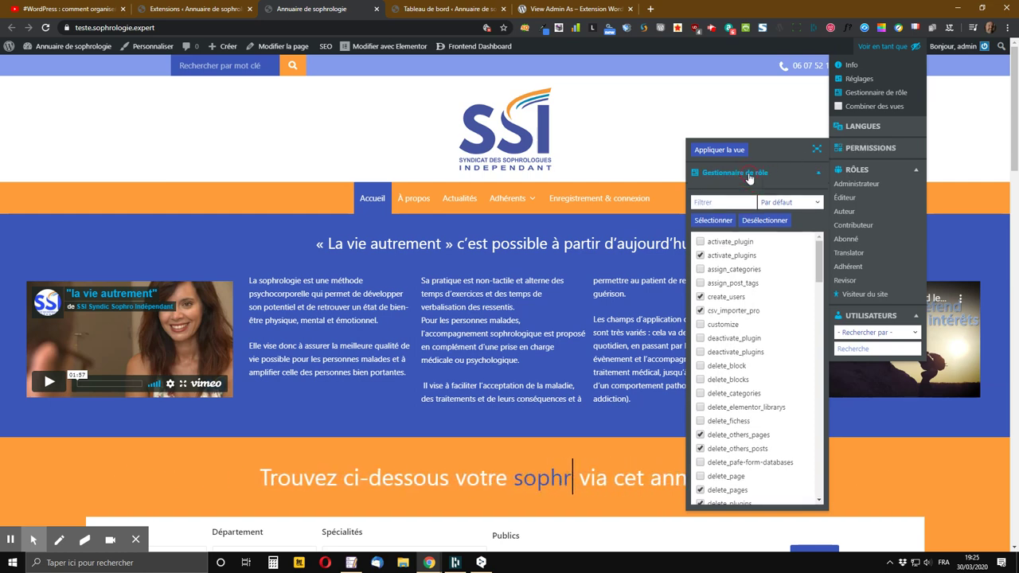
pyautogui.click(725, 189)
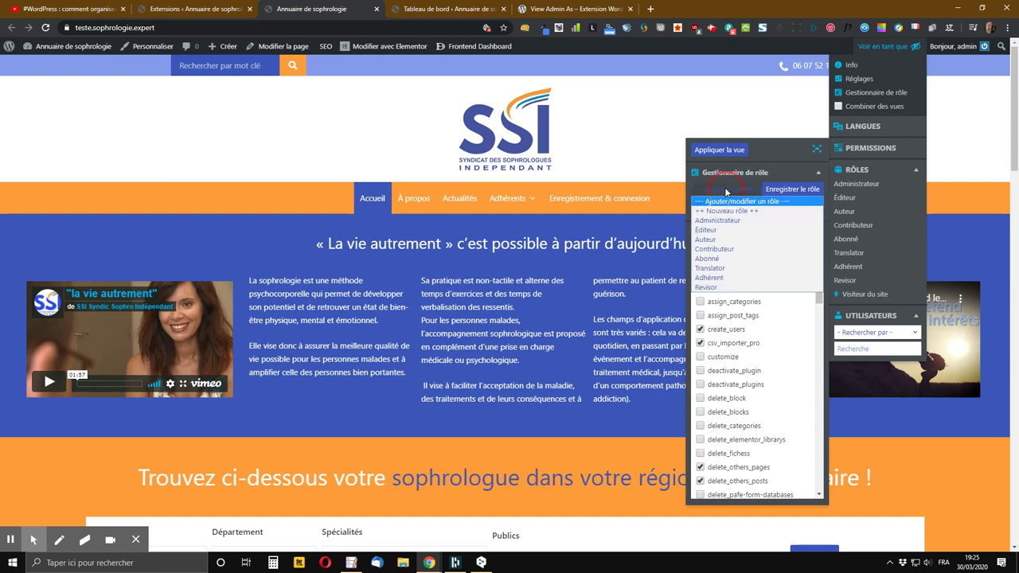